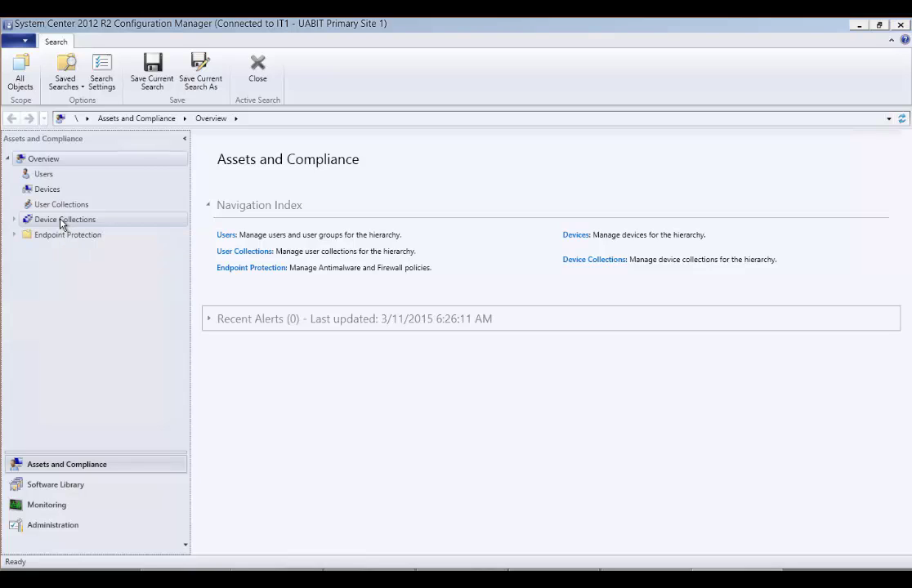
Open the ITIS folder under Device Collections, expand it and view its folder management options
{"action": "left_click", "coordinate": [14, 219]}
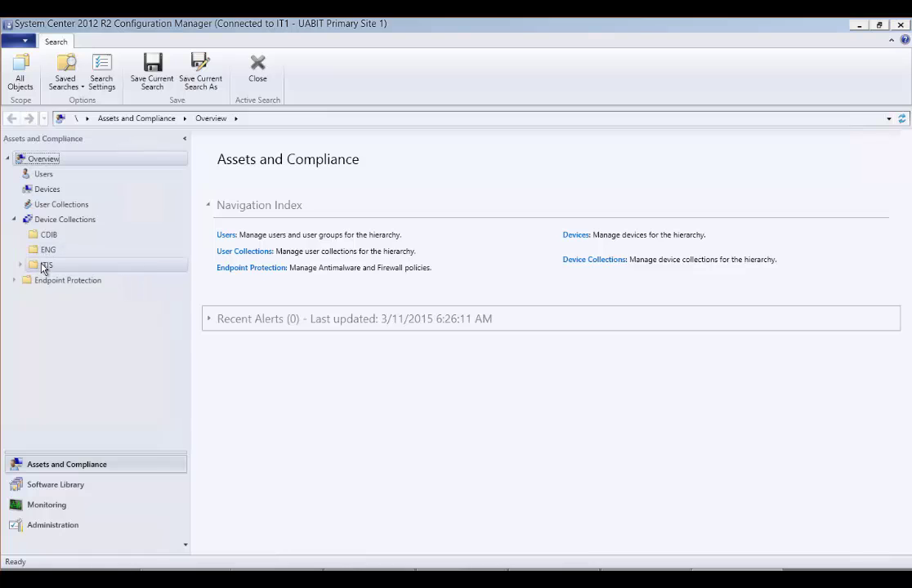
{"action": "left_click", "coordinate": [46, 266]}
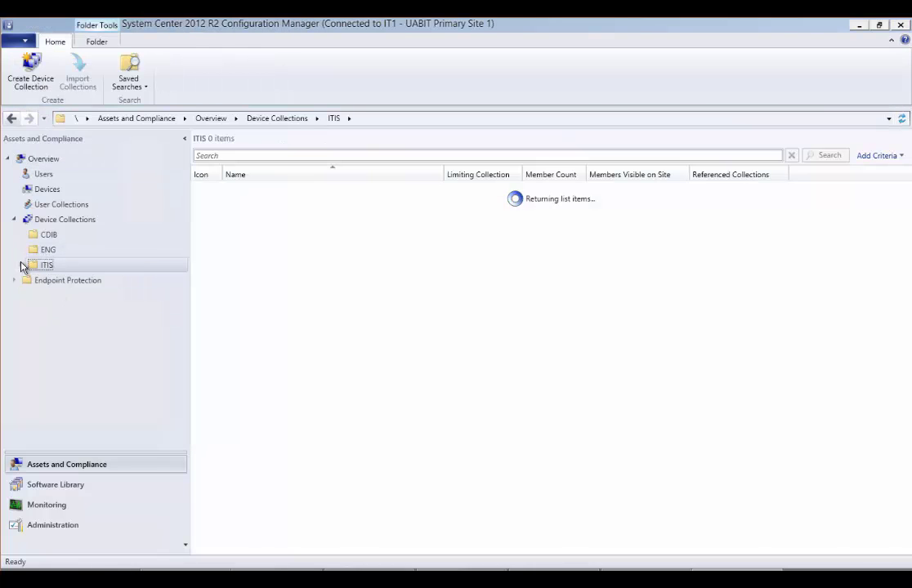
{"action": "left_click", "coordinate": [20, 266]}
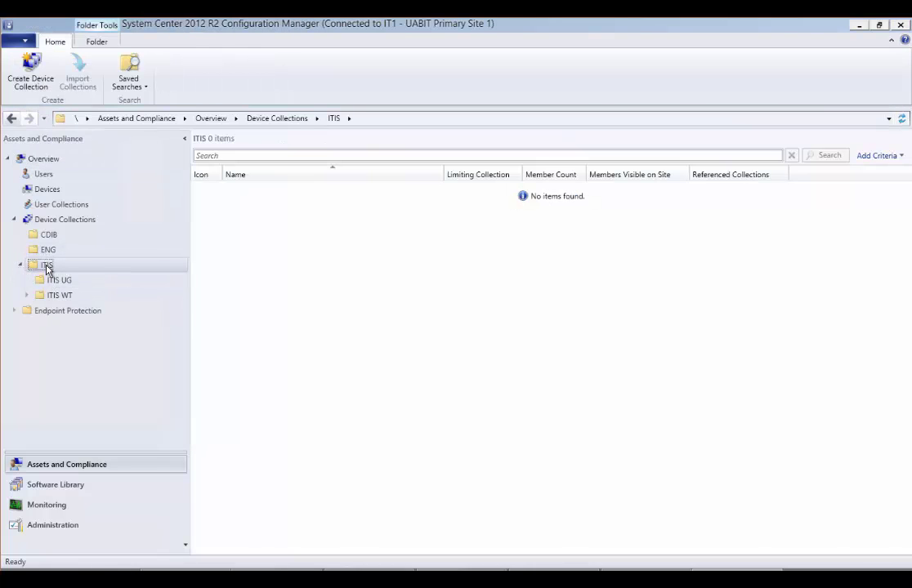
{"action": "right_click", "coordinate": [47, 267]}
{"action": "mouse_move", "coordinate": [106, 312]}
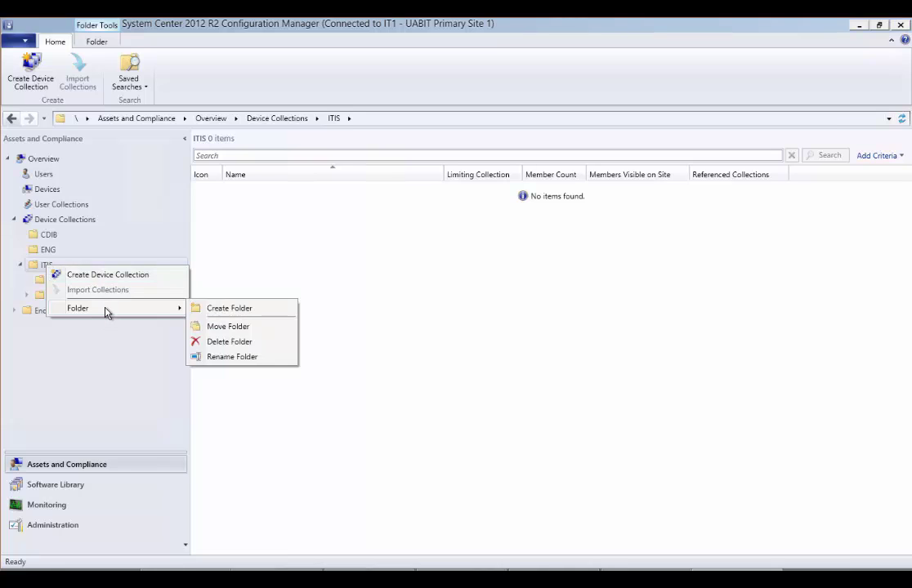
{"action": "left_click", "coordinate": [59, 341]}
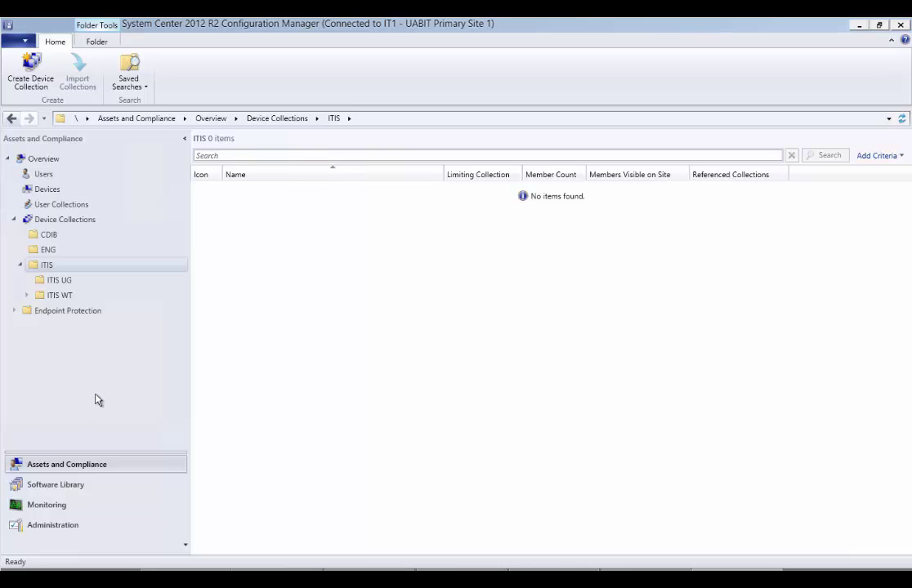
Expand the ITIS WT folder and browse the subfolders inside All ITIS WT Collections
{"action": "left_click", "coordinate": [59, 296]}
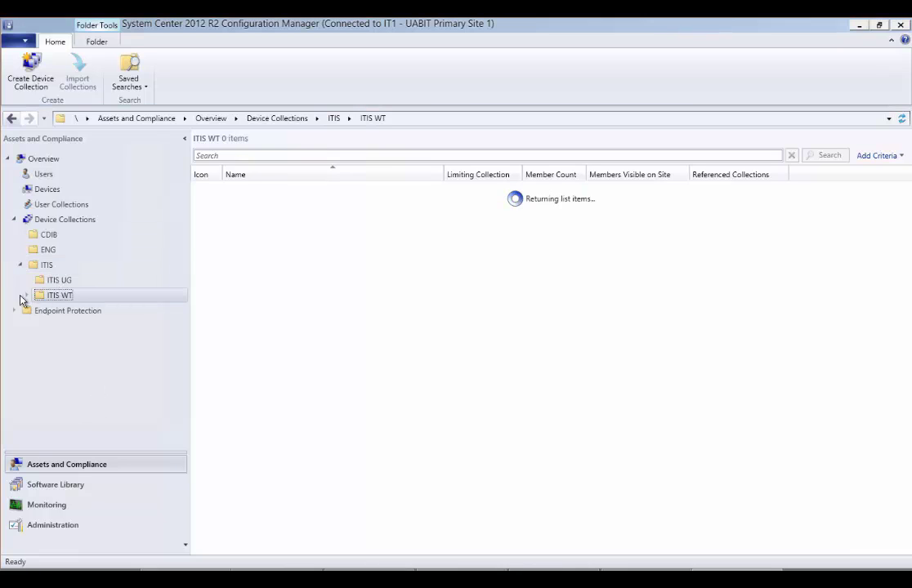
{"action": "left_click", "coordinate": [27, 296]}
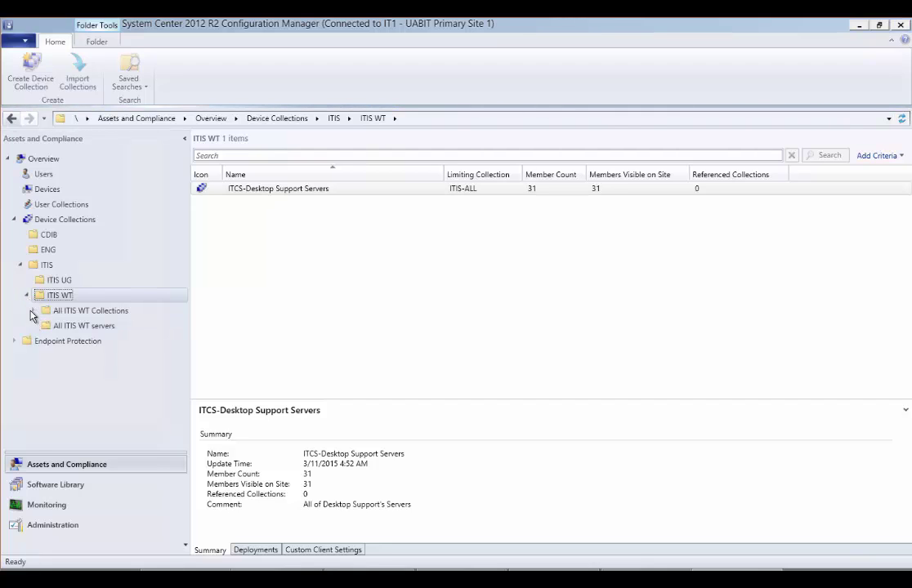
{"action": "left_click", "coordinate": [33, 311]}
{"action": "scroll", "coordinate": [183, 325], "scroll_direction": "down", "scroll_amount": 1}
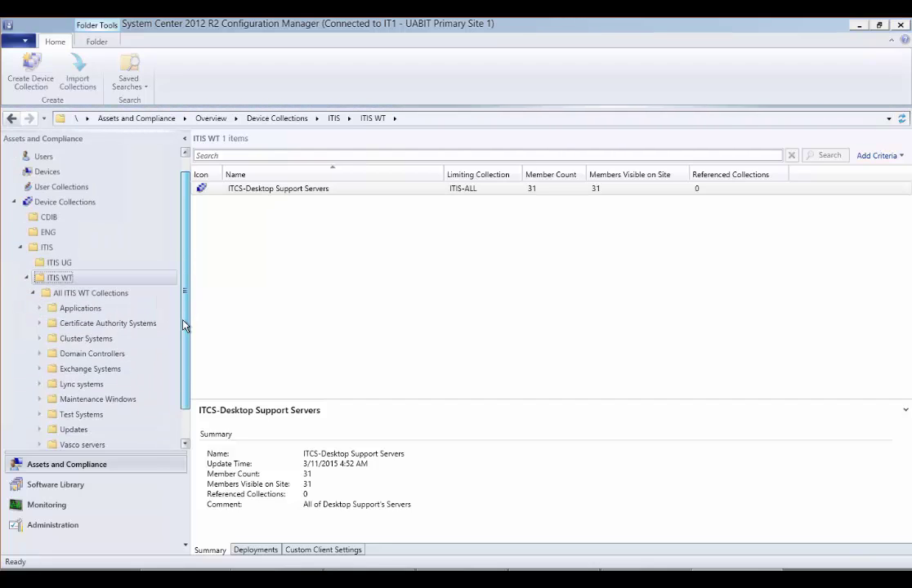
{"action": "left_click_drag", "start_coordinate": [183, 325], "coordinate": [179, 302]}
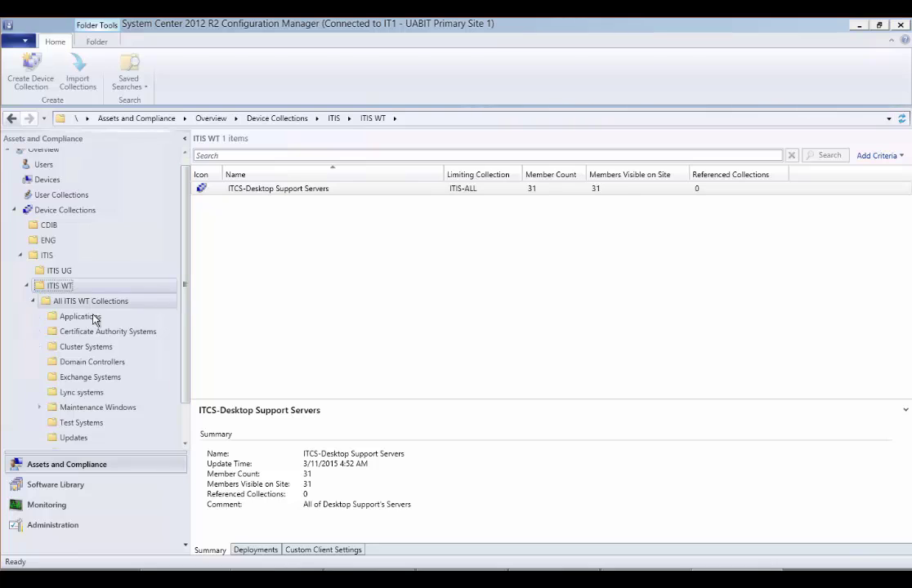
{"action": "scroll", "coordinate": [182, 346], "scroll_direction": "down", "scroll_amount": 3}
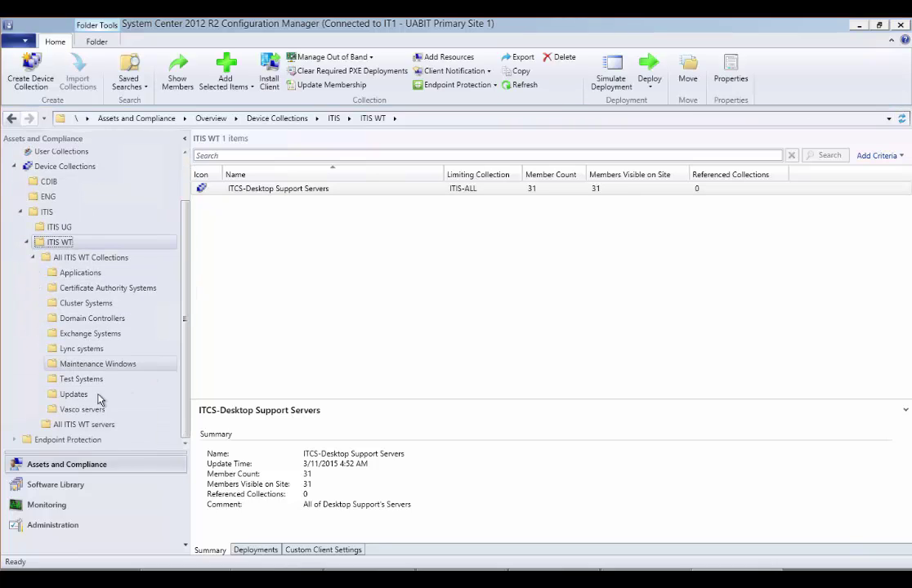
Examine the membership rules of the ITIS-ALL collection in the All ITIS WT servers folder and close its properties without changes
{"action": "left_click", "coordinate": [82, 424]}
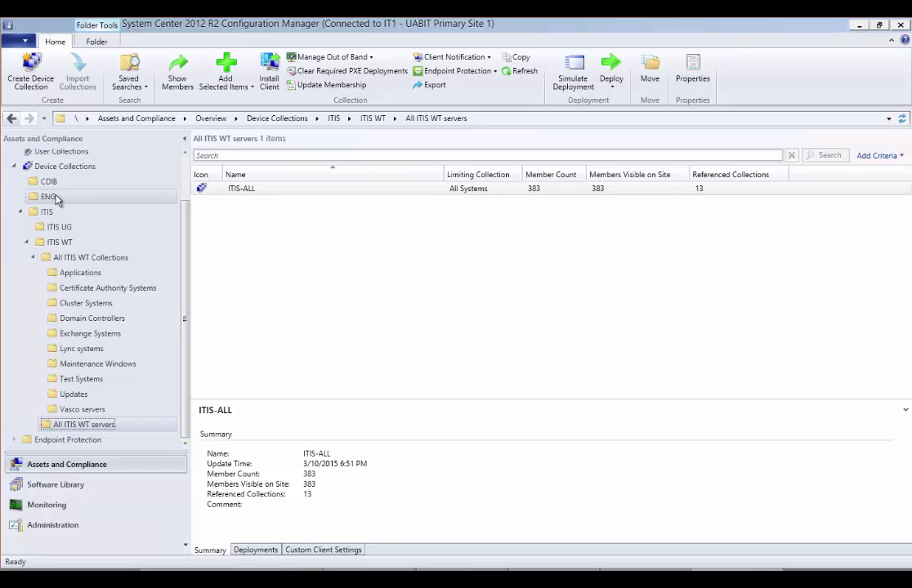
{"action": "left_click", "coordinate": [243, 189]}
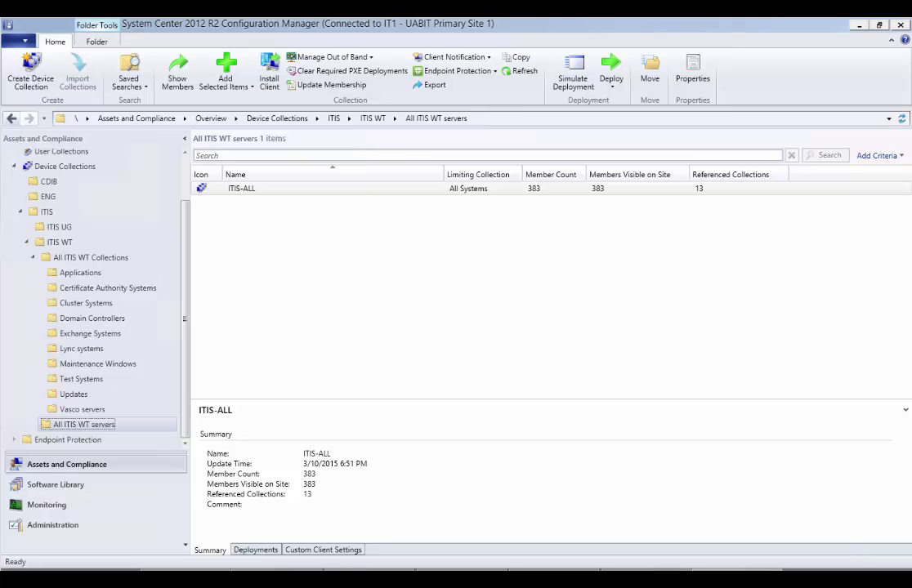
{"action": "right_click", "coordinate": [237, 189]}
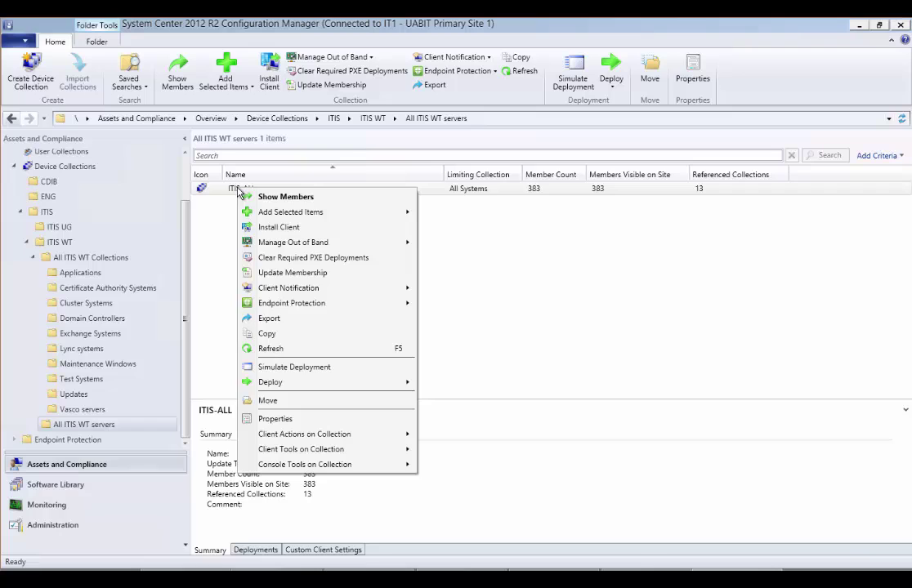
{"action": "left_click", "coordinate": [275, 418]}
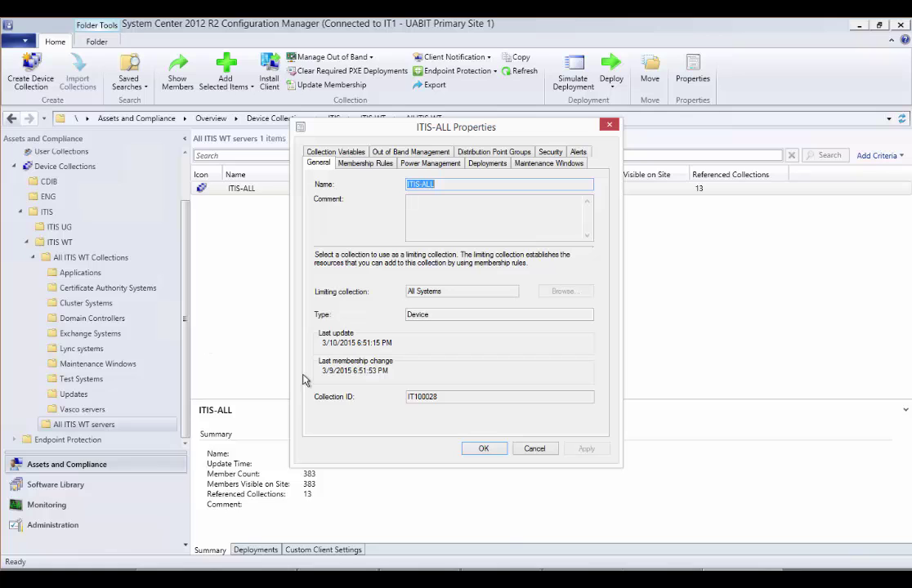
{"action": "left_click", "coordinate": [373, 164]}
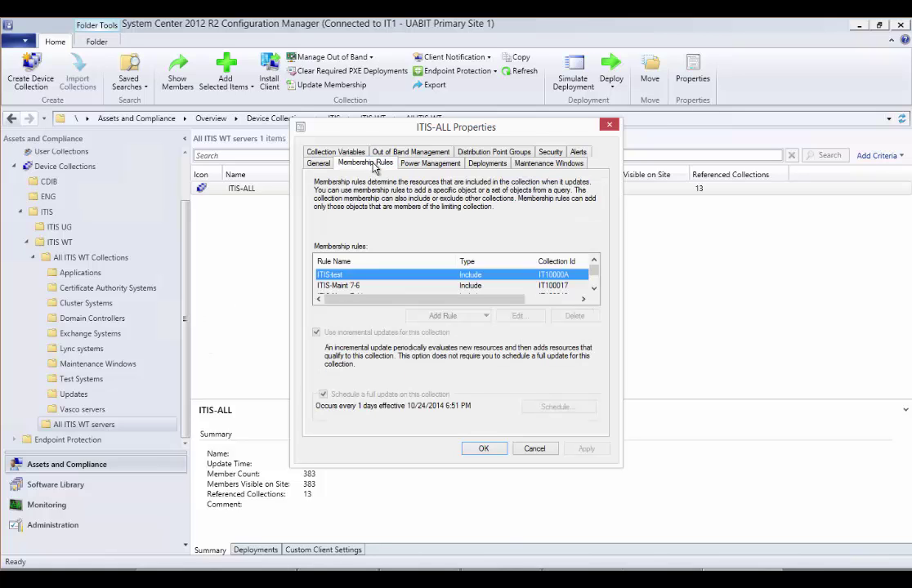
{"action": "left_click", "coordinate": [593, 289]}
{"action": "left_click", "coordinate": [594, 289]}
{"action": "left_click", "coordinate": [594, 289]}
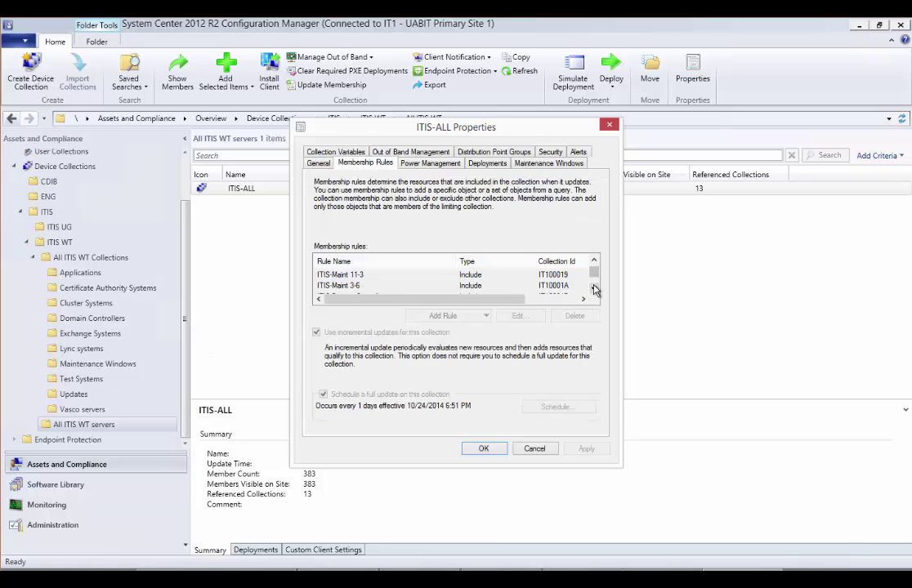
{"action": "left_click", "coordinate": [535, 449]}
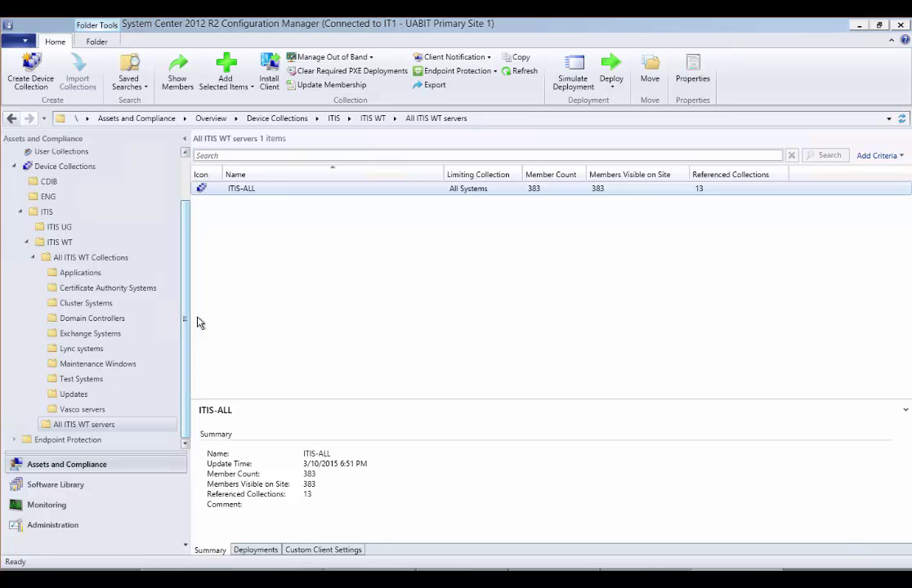
View the folder management options available for the Vasco servers folder
{"action": "right_click", "coordinate": [90, 410]}
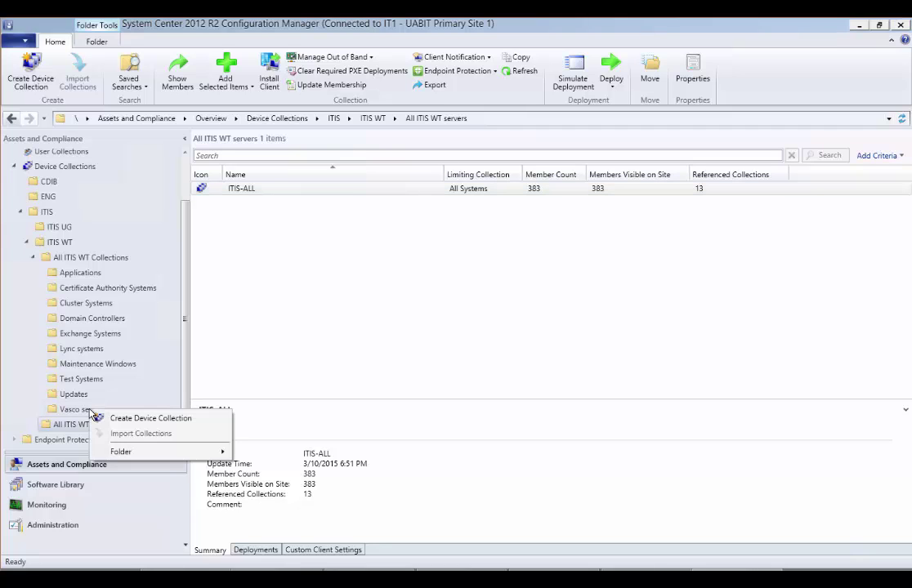
{"action": "mouse_move", "coordinate": [165, 452]}
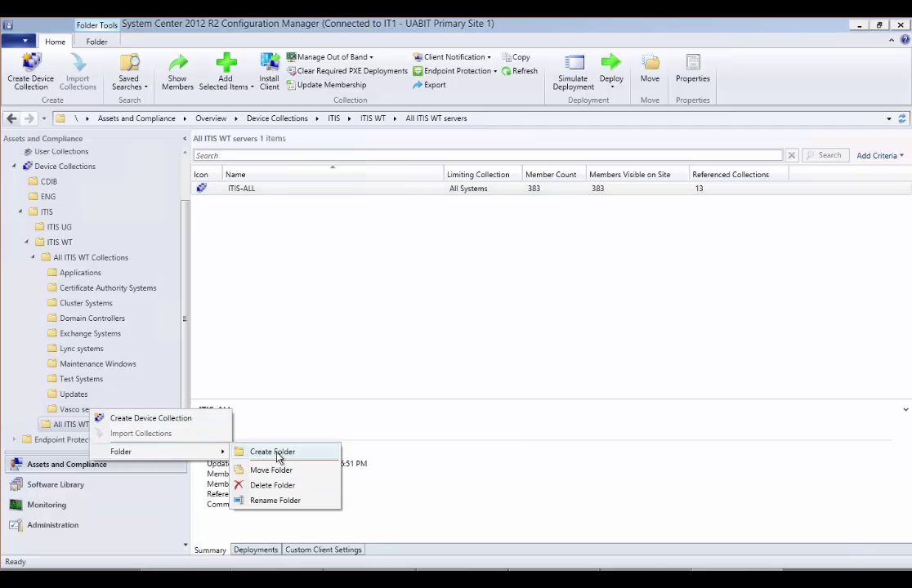
{"action": "left_click", "coordinate": [270, 345]}
View the destination folders offered for moving the ITIS-ALL collection, and cancel the move
{"action": "left_click", "coordinate": [239, 189]}
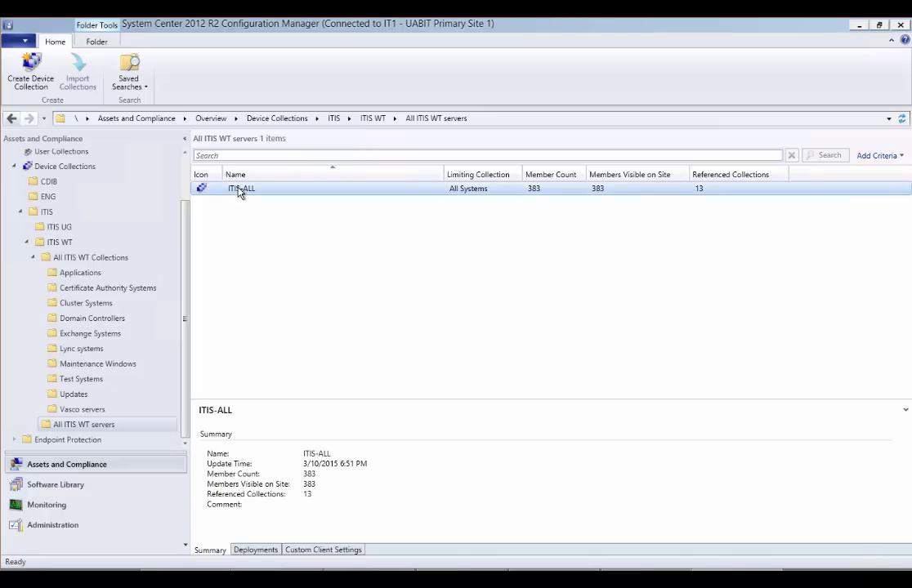
{"action": "right_click", "coordinate": [239, 191]}
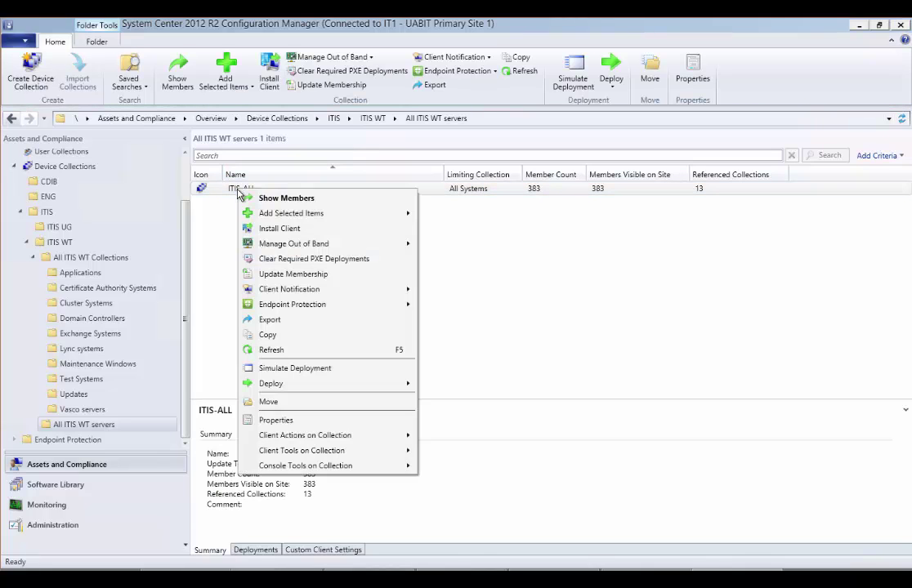
{"action": "left_click", "coordinate": [301, 404]}
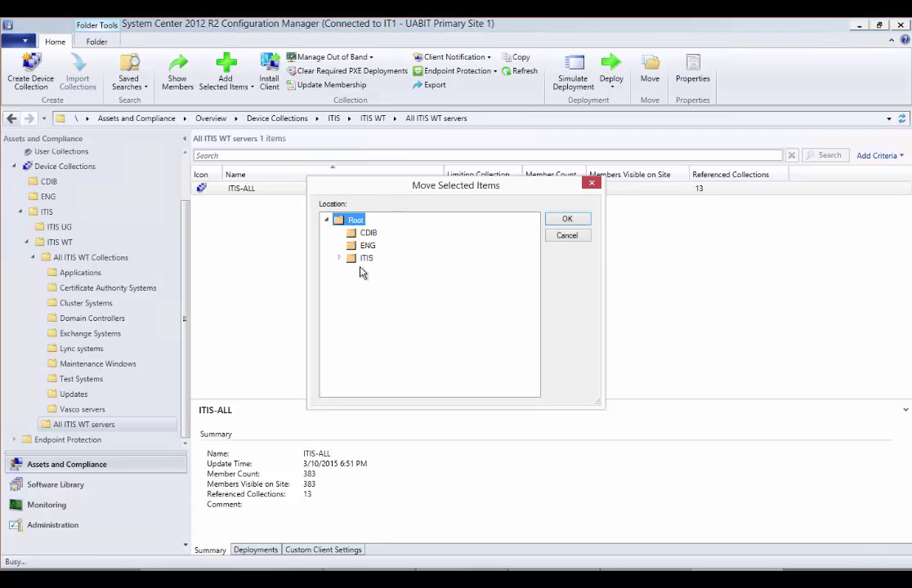
{"action": "left_click", "coordinate": [567, 236]}
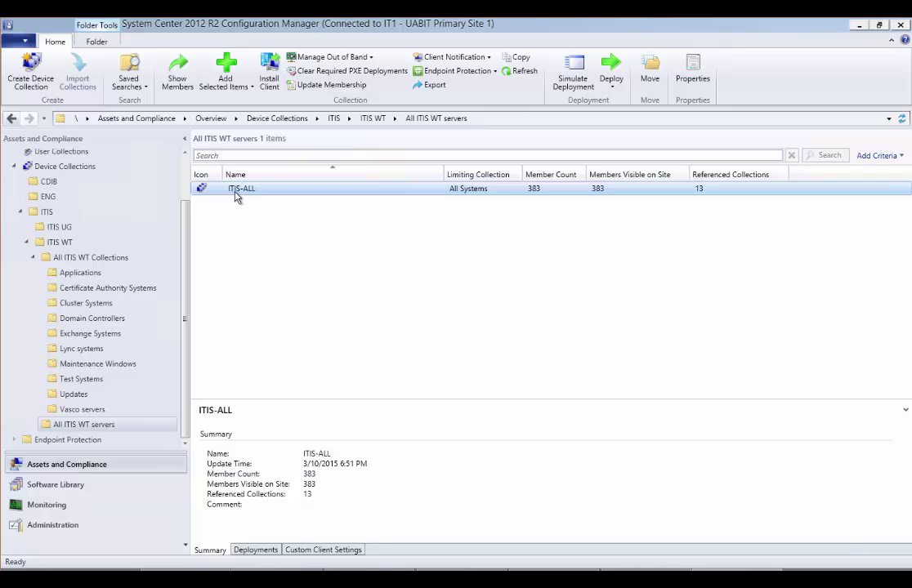
Open the properties of the ITIS-Disable IPv6 collection in the Applications folder and check its limiting collection
{"action": "left_click", "coordinate": [82, 274]}
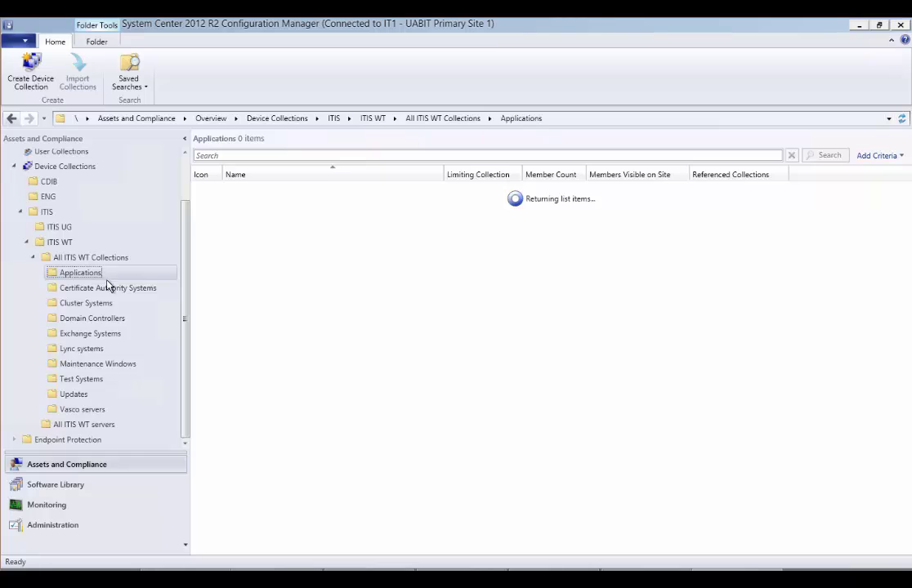
{"action": "right_click", "coordinate": [245, 188]}
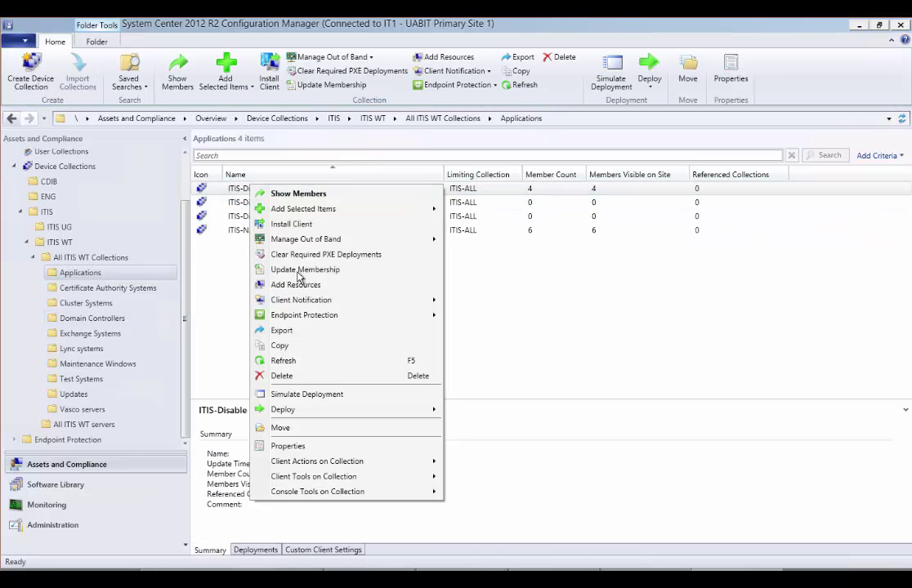
{"action": "left_click", "coordinate": [301, 446]}
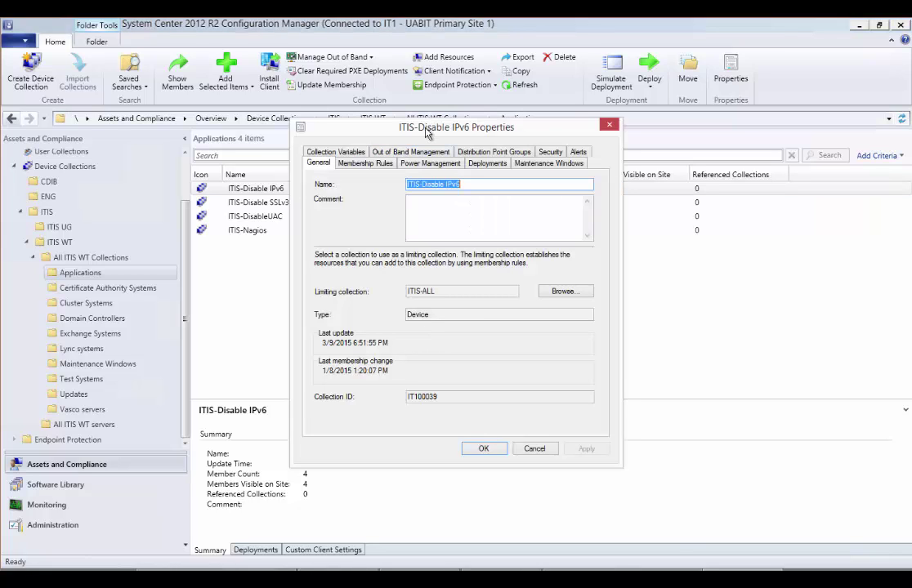
{"action": "left_click_drag", "start_coordinate": [426, 133], "coordinate": [381, 175]}
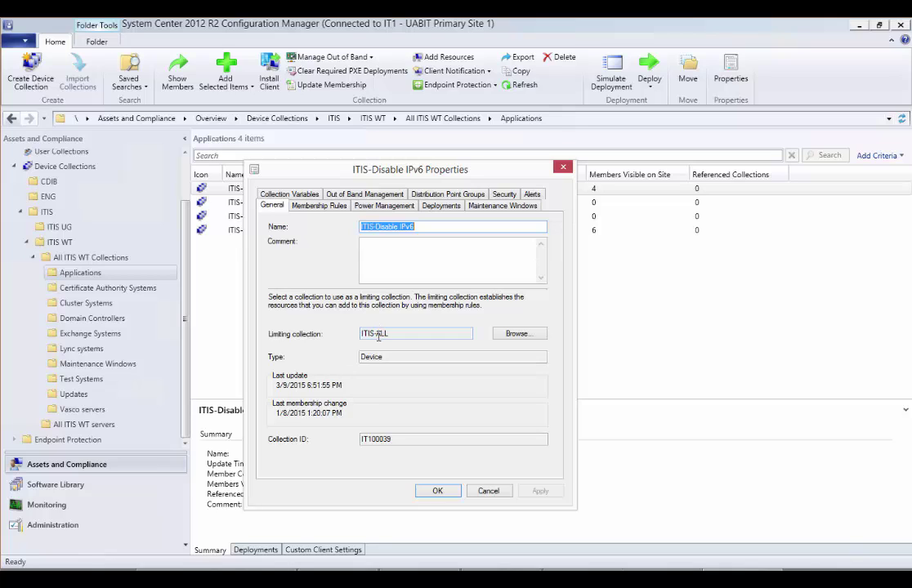
Review the membership rules and the rule types that can be added to ITIS-Disable IPv6, and close its properties without changes
{"action": "left_click", "coordinate": [296, 205]}
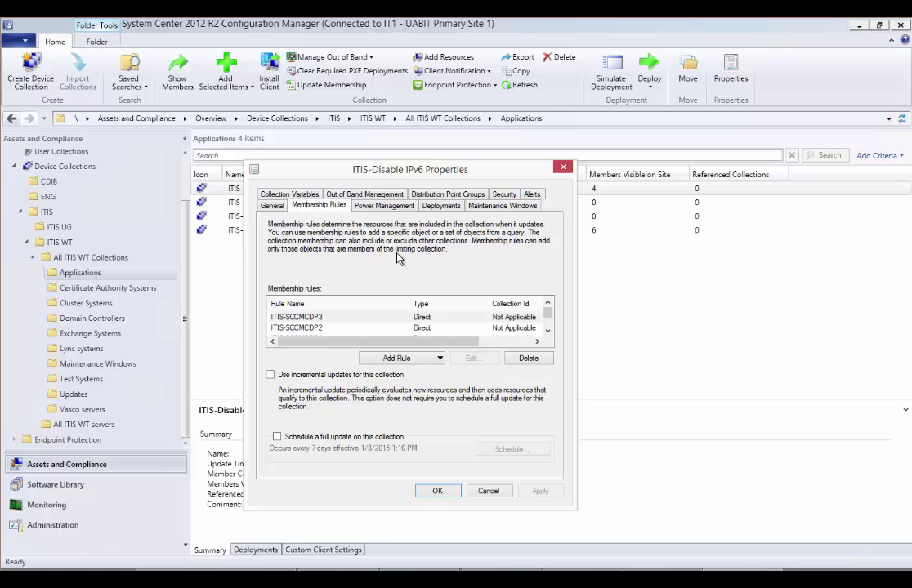
{"action": "left_click", "coordinate": [440, 359]}
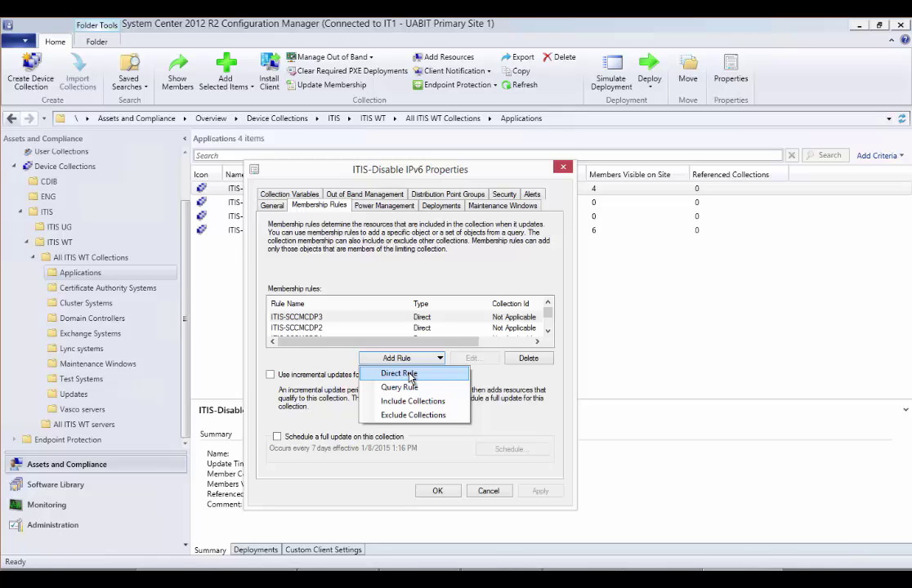
{"action": "left_click", "coordinate": [488, 490]}
{"action": "left_click", "coordinate": [489, 491]}
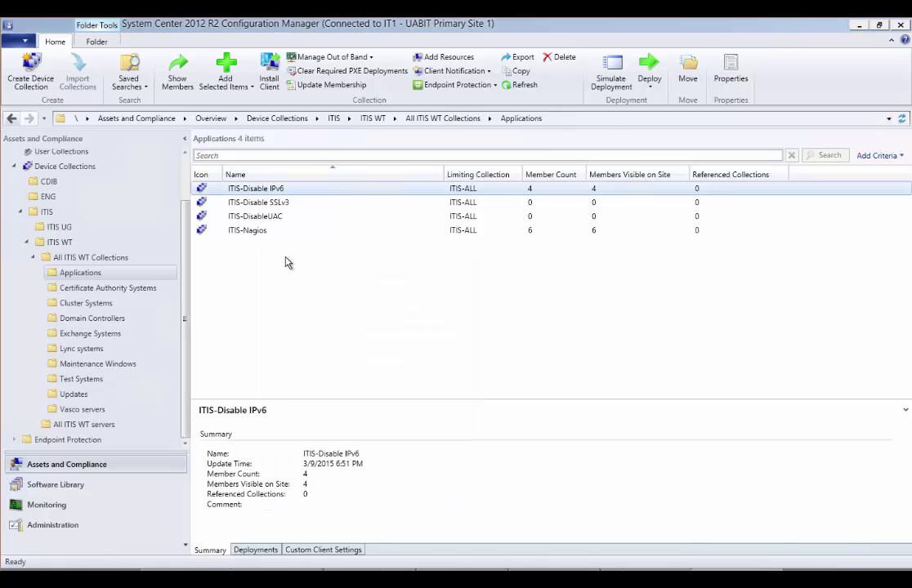
Show the member devices of the ITIS-Disable IPv6 collection
{"action": "right_click", "coordinate": [256, 189]}
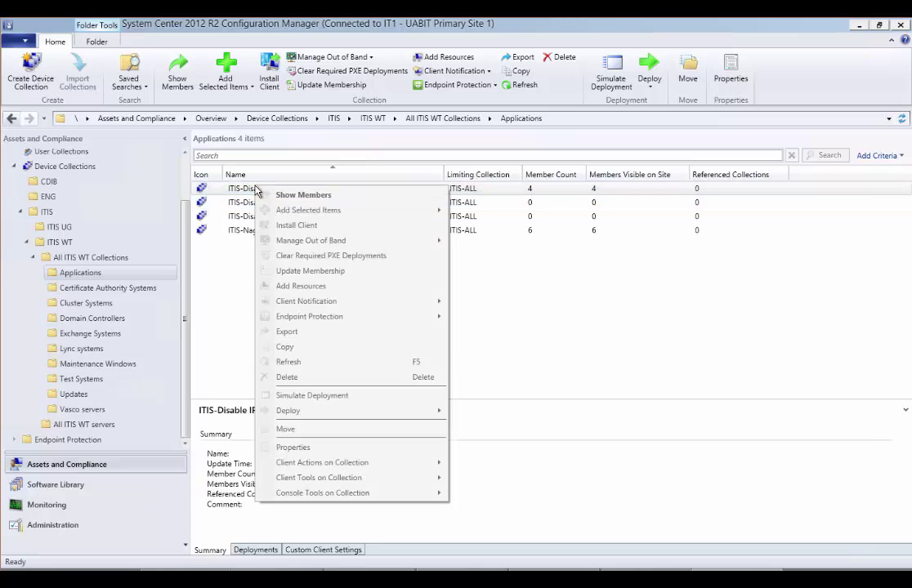
{"action": "key", "text": "Escape"}
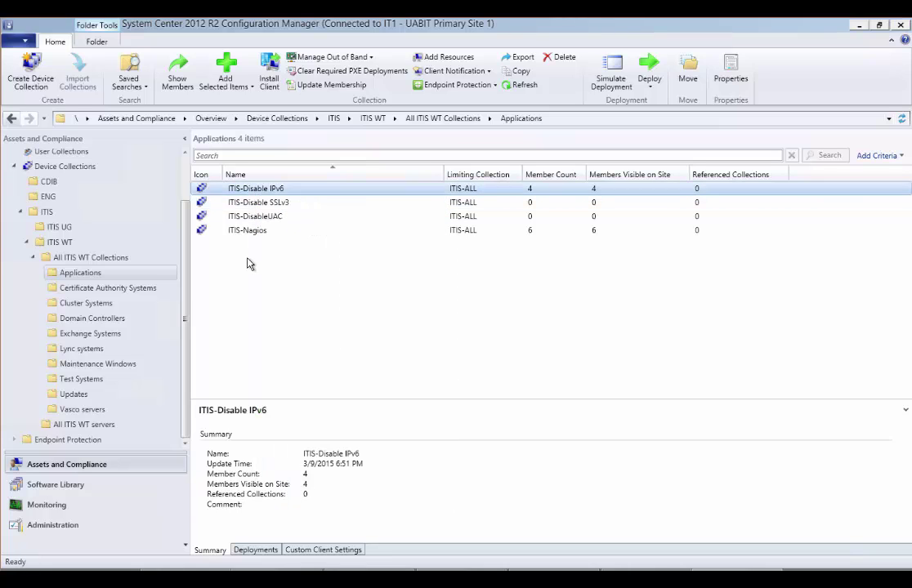
{"action": "key", "text": "Return"}
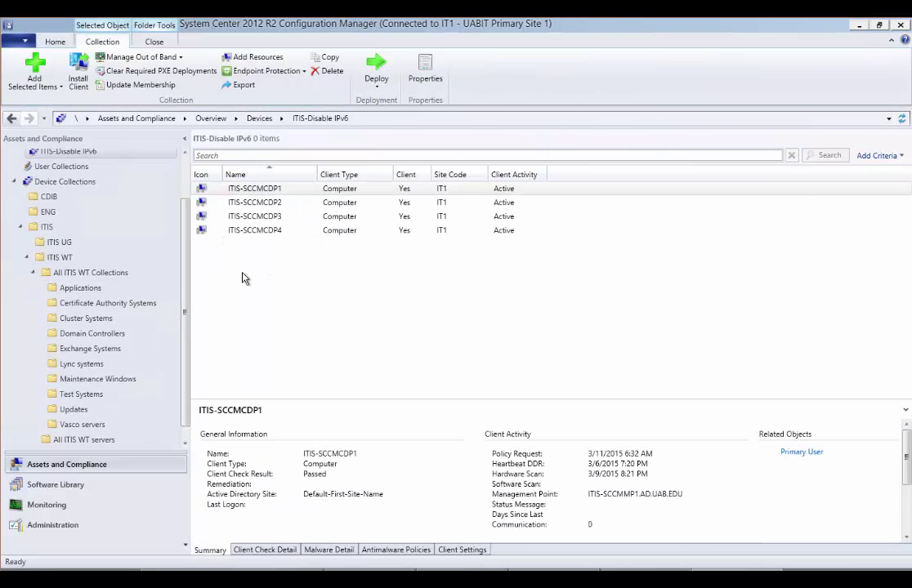
View the options for adding the ITIS-SCCMCDP1 device to an existing or new device collection, without choosing one
{"action": "left_click", "coordinate": [257, 189]}
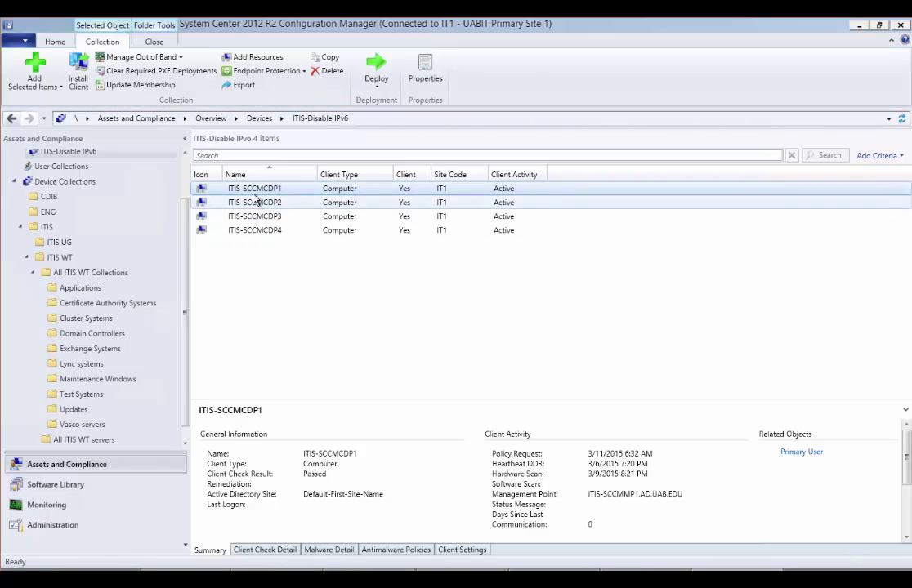
{"action": "right_click", "coordinate": [250, 189]}
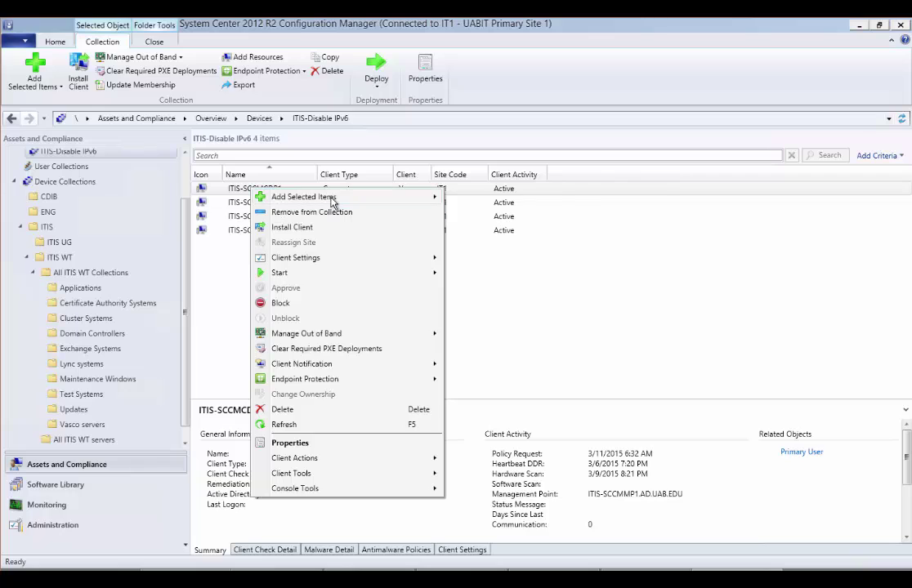
{"action": "mouse_move", "coordinate": [290, 197]}
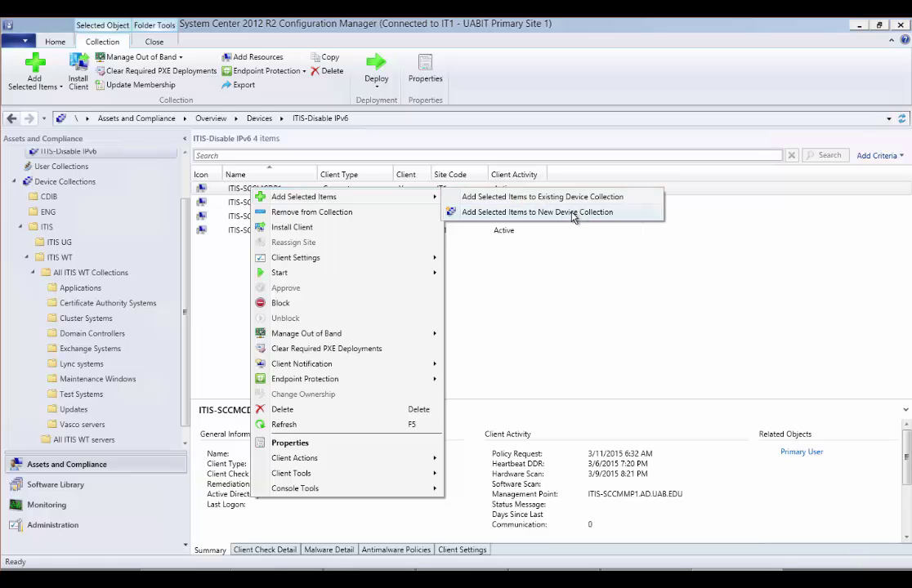
{"action": "left_click", "coordinate": [572, 335]}
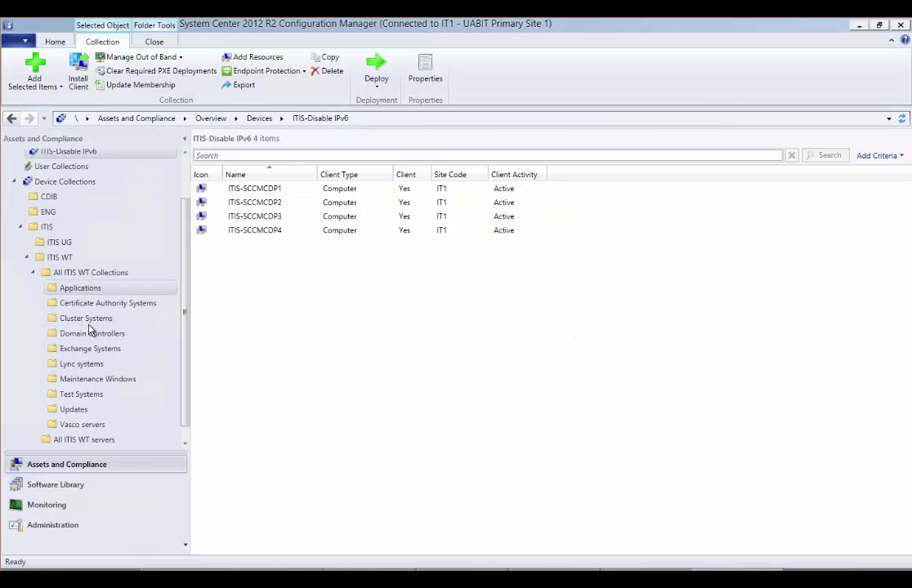
Reopen the properties of ITIS-Disable IPv6 in the Applications folder and review its membership rules and the available rule types
{"action": "left_click", "coordinate": [85, 289]}
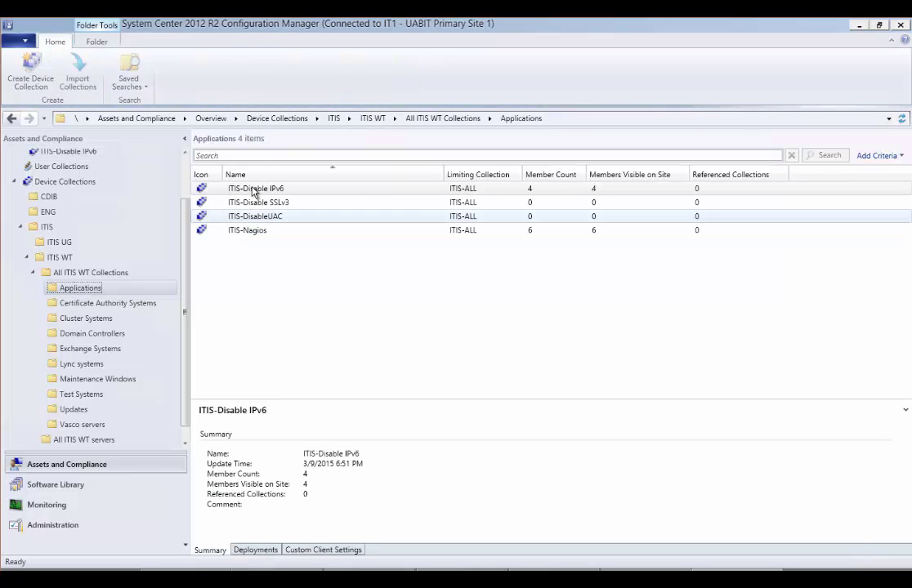
{"action": "left_click", "coordinate": [249, 189]}
{"action": "right_click", "coordinate": [250, 190]}
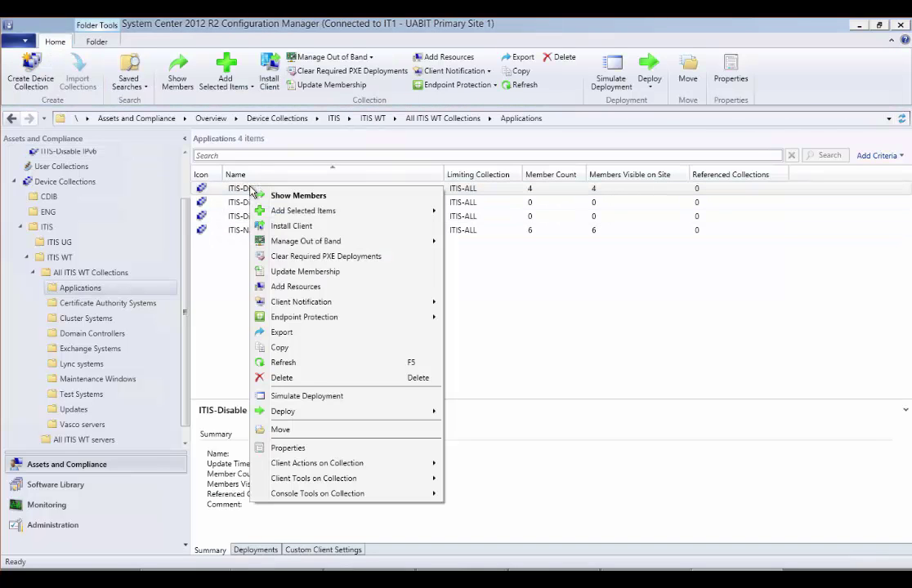
{"action": "left_click", "coordinate": [290, 448]}
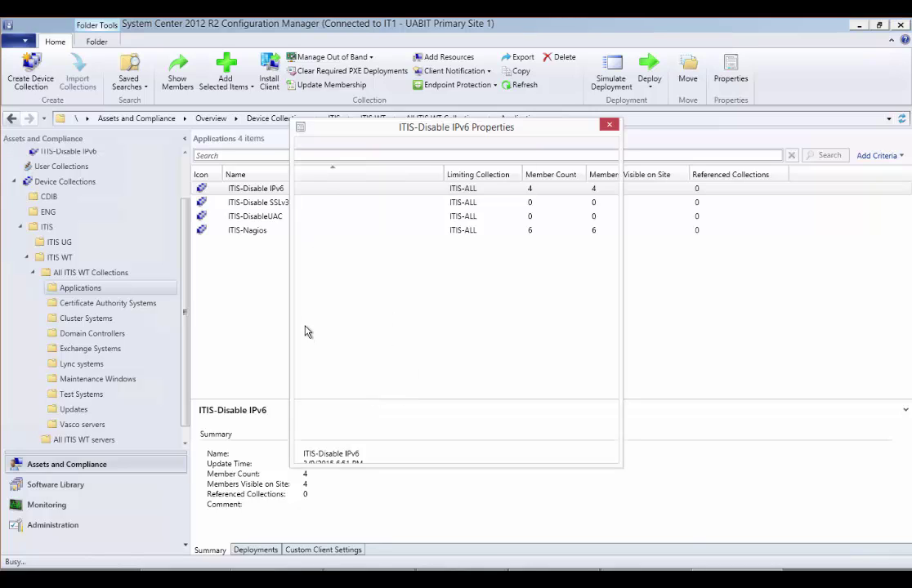
{"action": "left_click", "coordinate": [365, 163]}
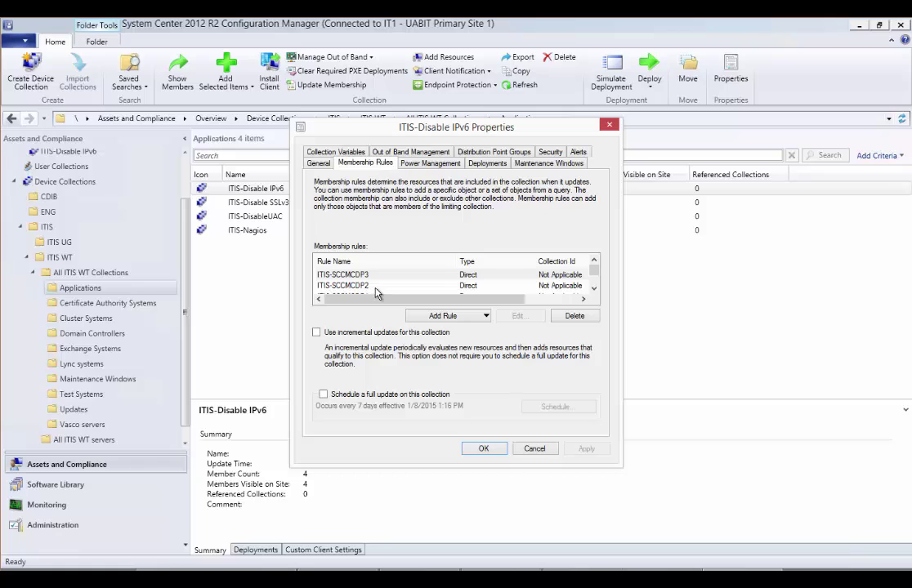
{"action": "left_click", "coordinate": [471, 320]}
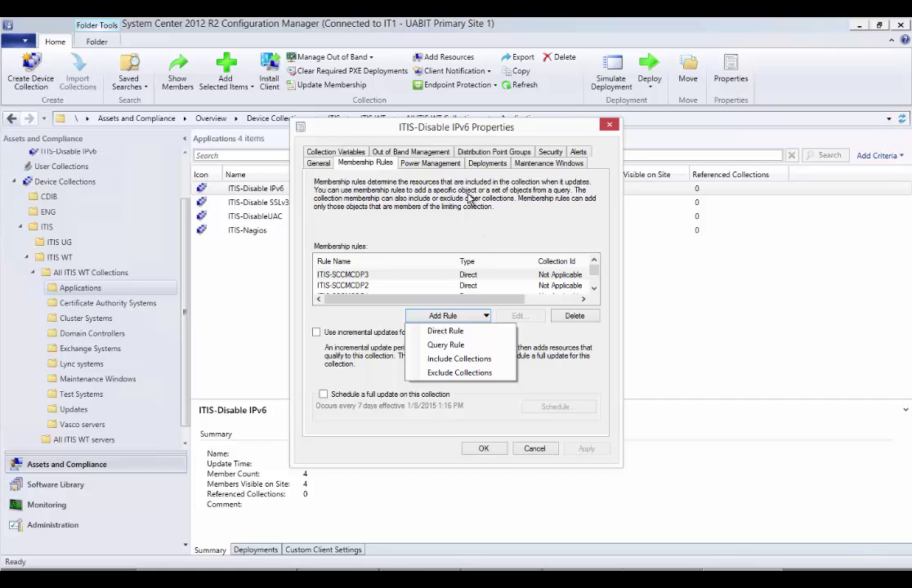
{"action": "left_click", "coordinate": [433, 130]}
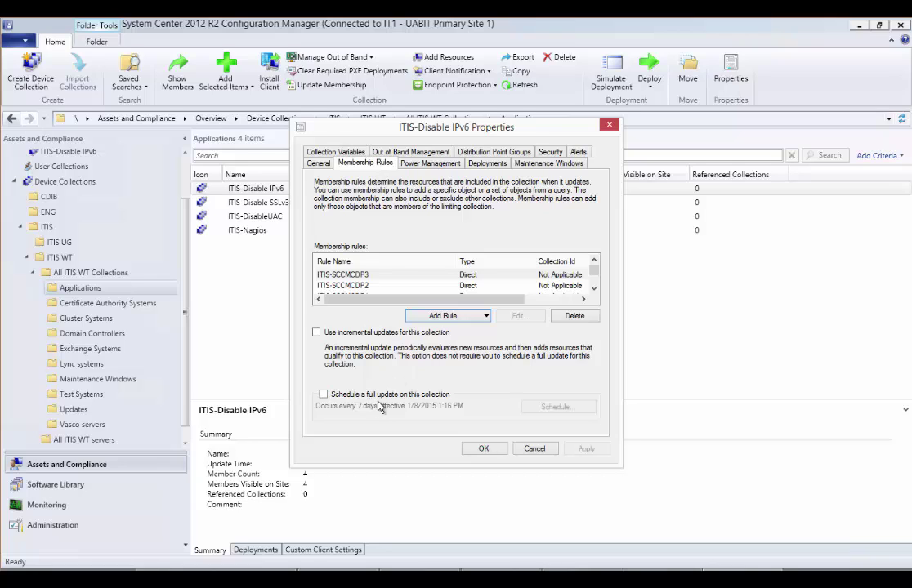
Enable the scheduled full update, view the interval units of its custom schedule, cancel the schedule and disable the update again
{"action": "left_click", "coordinate": [323, 394]}
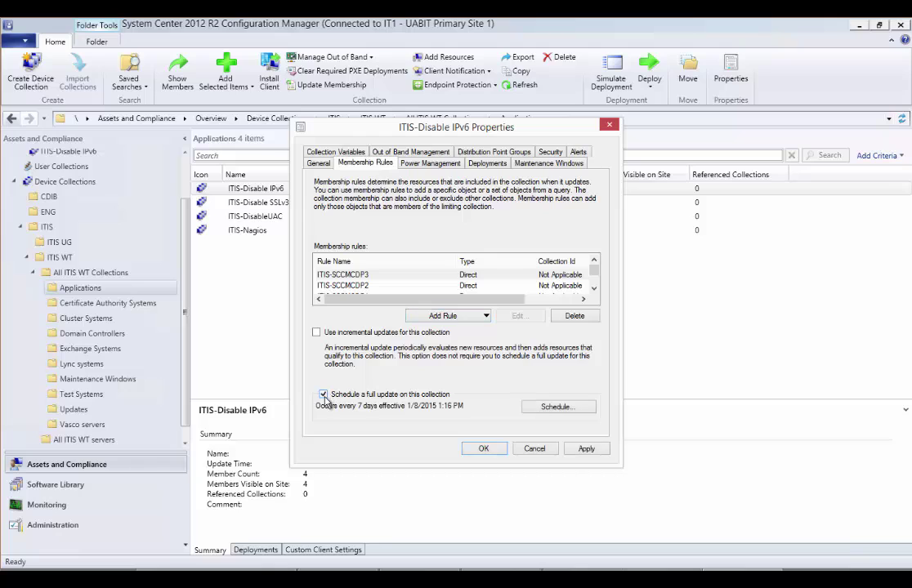
{"action": "left_click", "coordinate": [556, 407]}
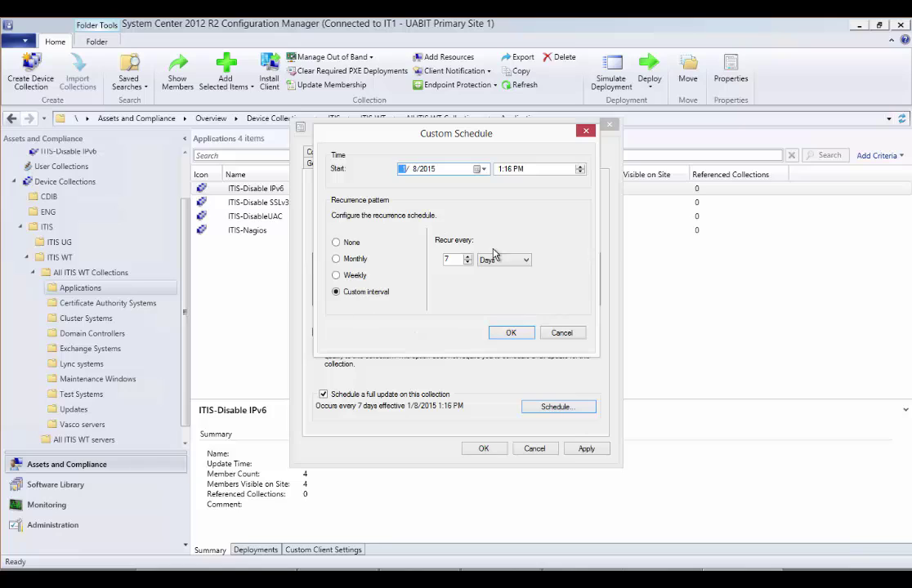
{"action": "left_click", "coordinate": [527, 260]}
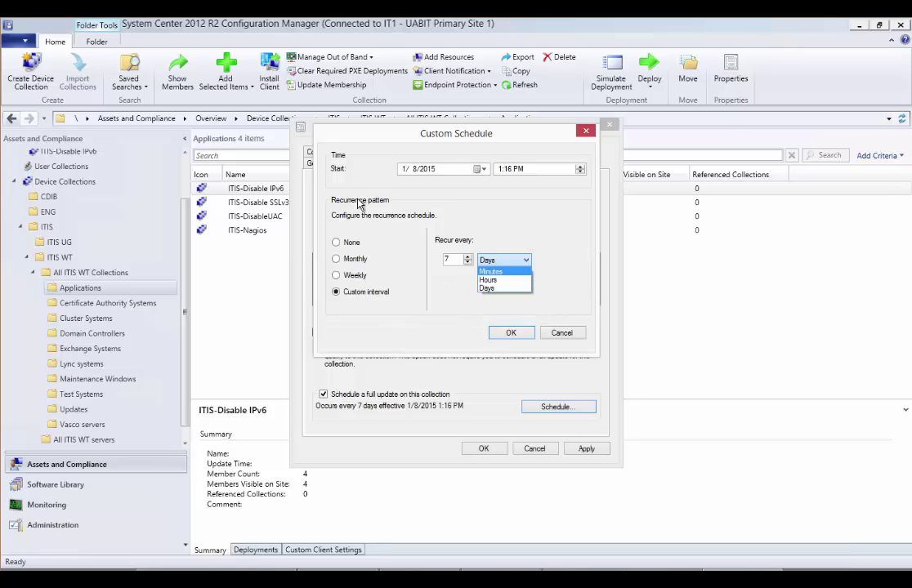
{"action": "left_click", "coordinate": [566, 335]}
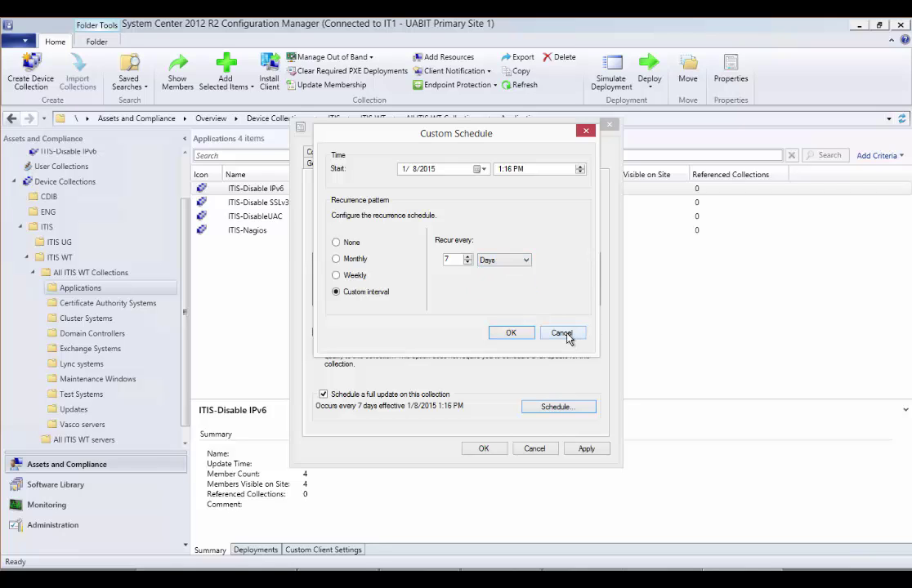
{"action": "left_click", "coordinate": [561, 333]}
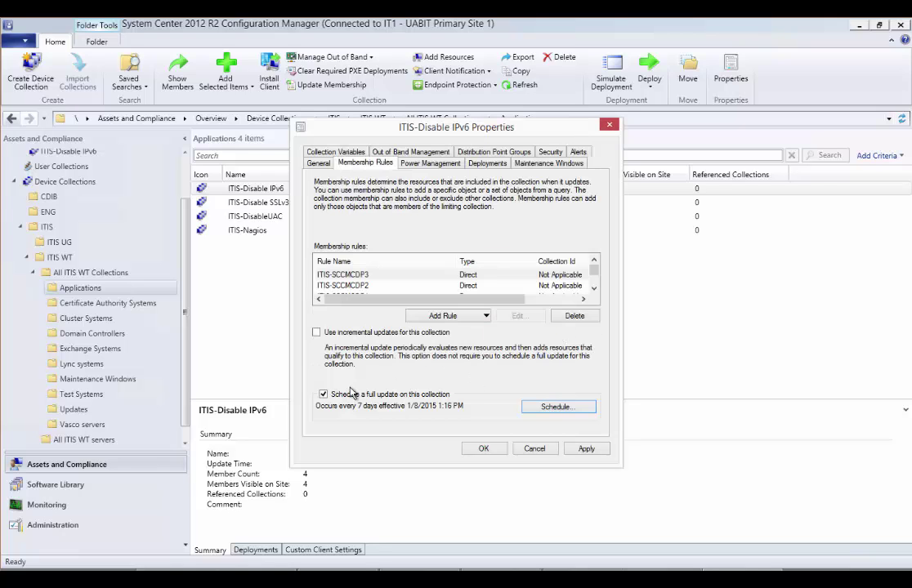
{"action": "left_click", "coordinate": [323, 396]}
{"action": "left_click", "coordinate": [324, 395]}
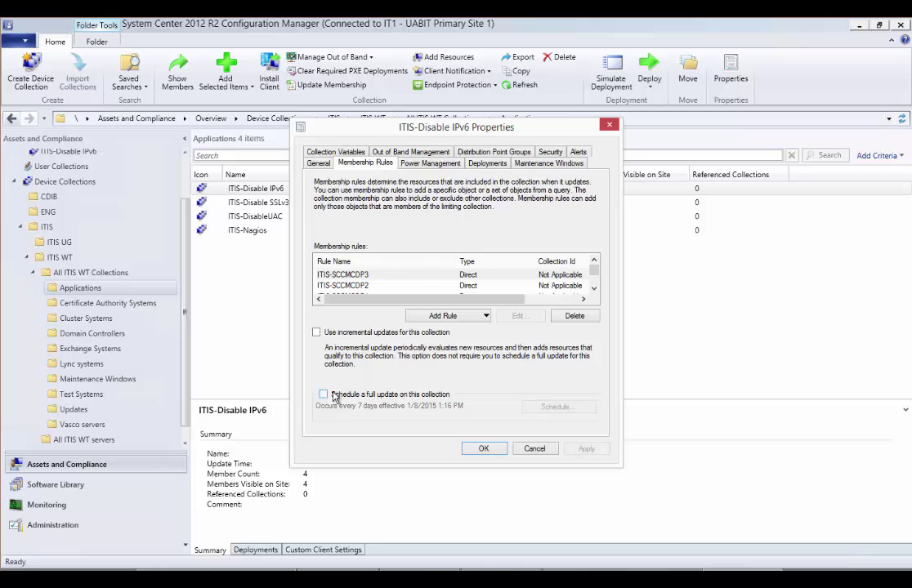
Review the power management settings, software deployments and maintenance windows of the ITIS-Disable IPv6 collection
{"action": "left_click_drag", "start_coordinate": [372, 133], "coordinate": [486, 168]}
{"action": "left_click", "coordinate": [297, 191]}
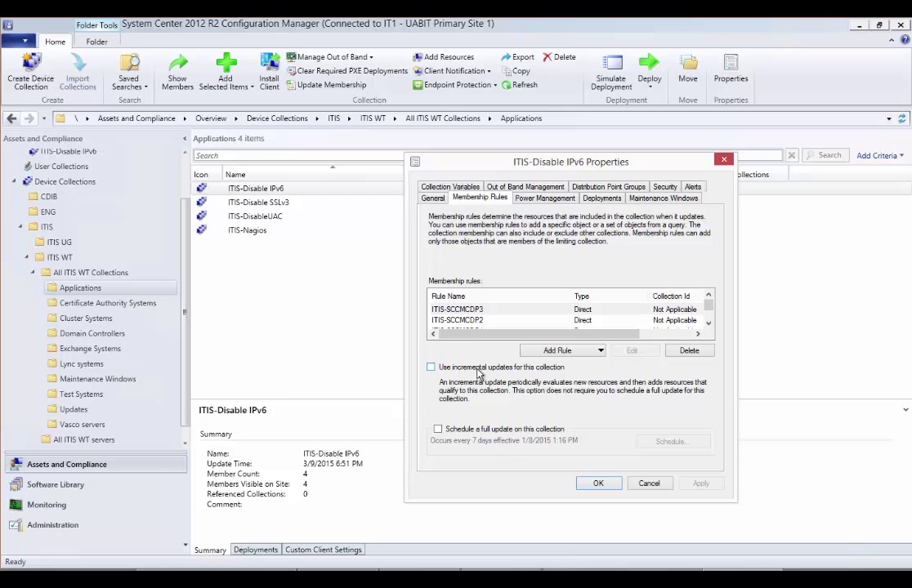
{"action": "left_click", "coordinate": [542, 198]}
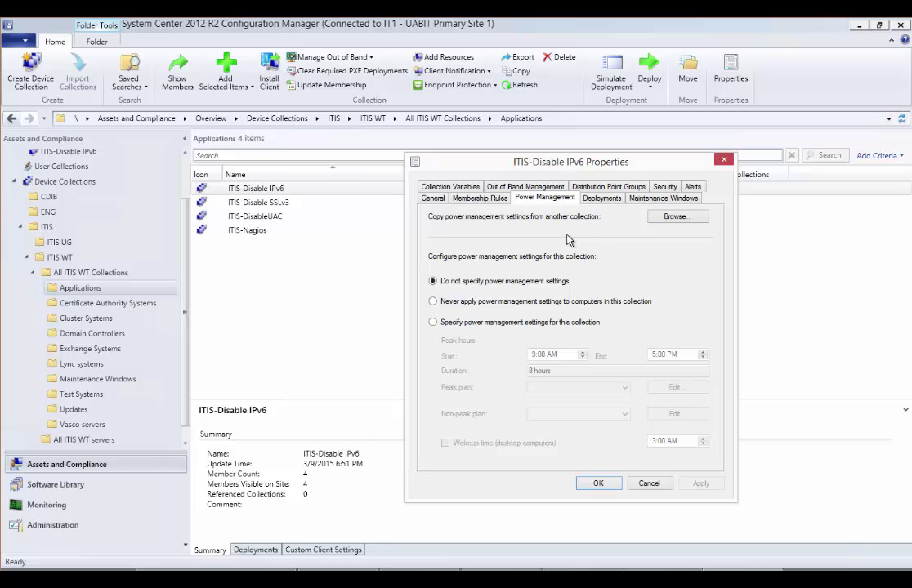
{"action": "left_click", "coordinate": [600, 200]}
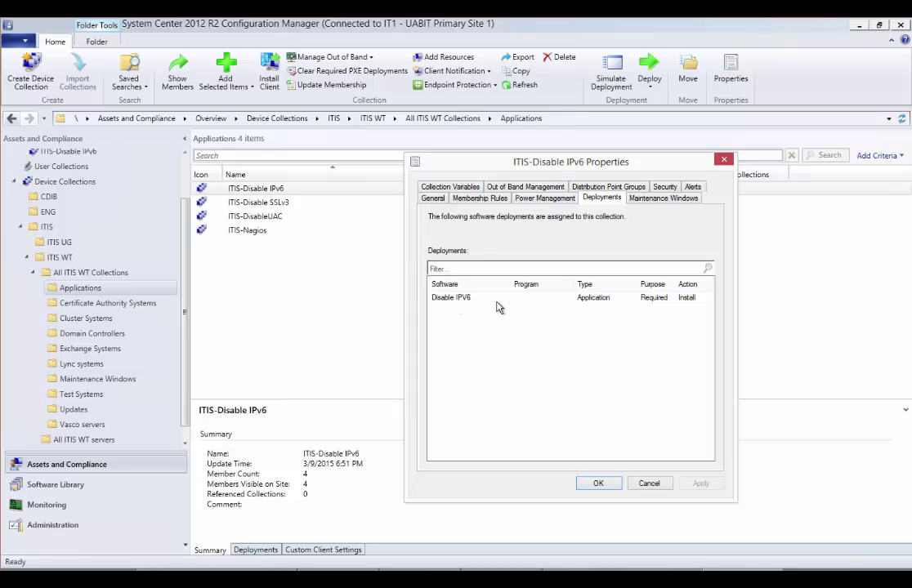
{"action": "left_click", "coordinate": [672, 199]}
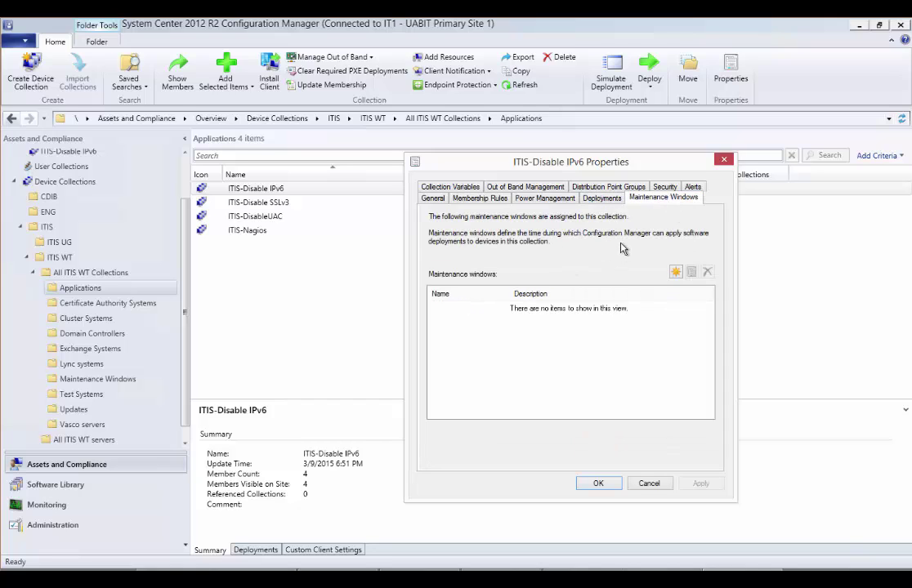
View the new maintenance window's schedule settings and the deployment types it can apply to, and cancel it
{"action": "left_click", "coordinate": [675, 272]}
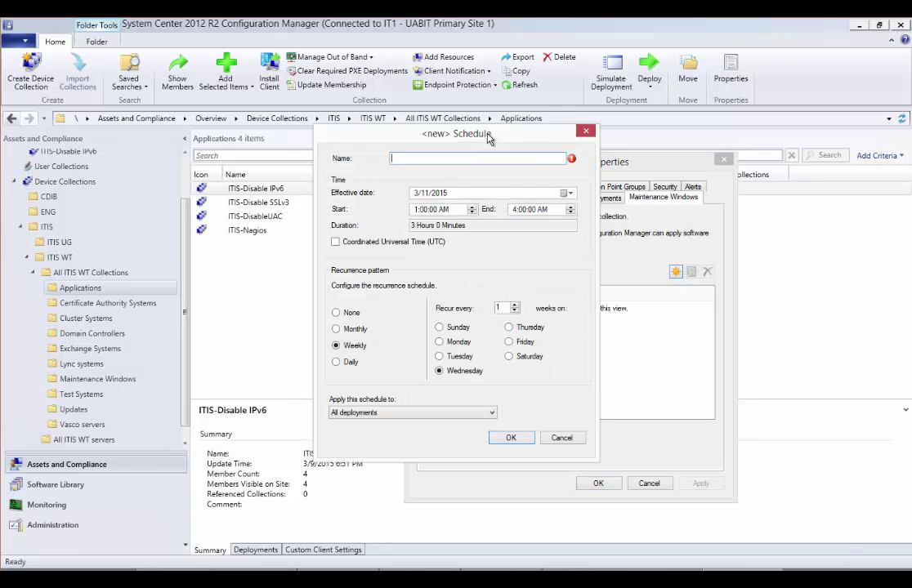
{"action": "left_click_drag", "start_coordinate": [497, 140], "coordinate": [395, 142]}
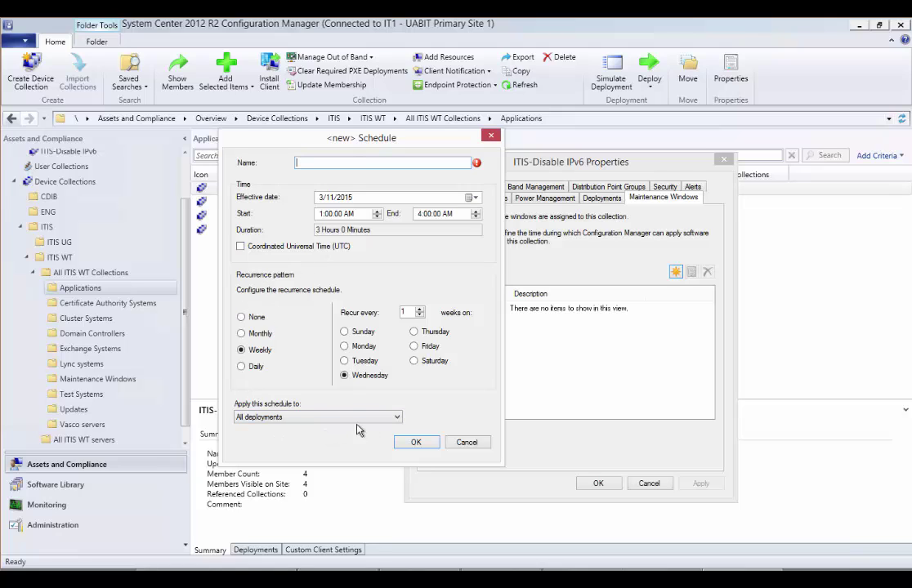
{"action": "left_click", "coordinate": [309, 417]}
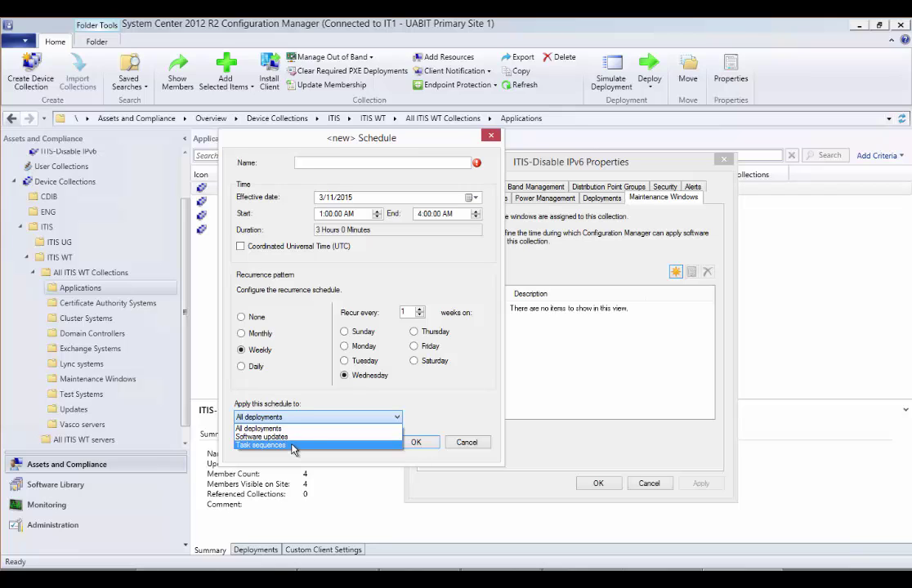
{"action": "left_click", "coordinate": [479, 442]}
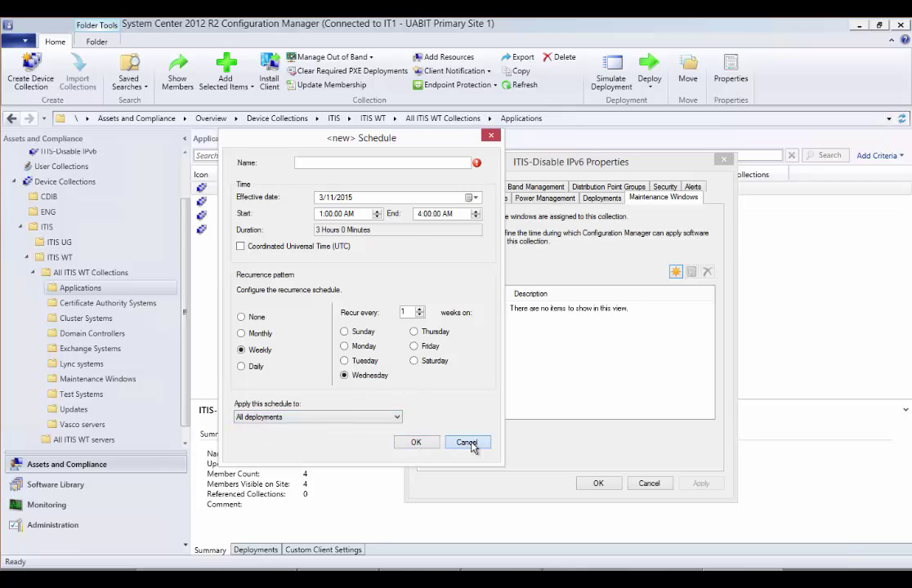
{"action": "left_click", "coordinate": [467, 442]}
Review the remaining ITIS-Disable IPv6 properties, from collection variables through security and alerts, and close them without changes
{"action": "left_click", "coordinate": [470, 188]}
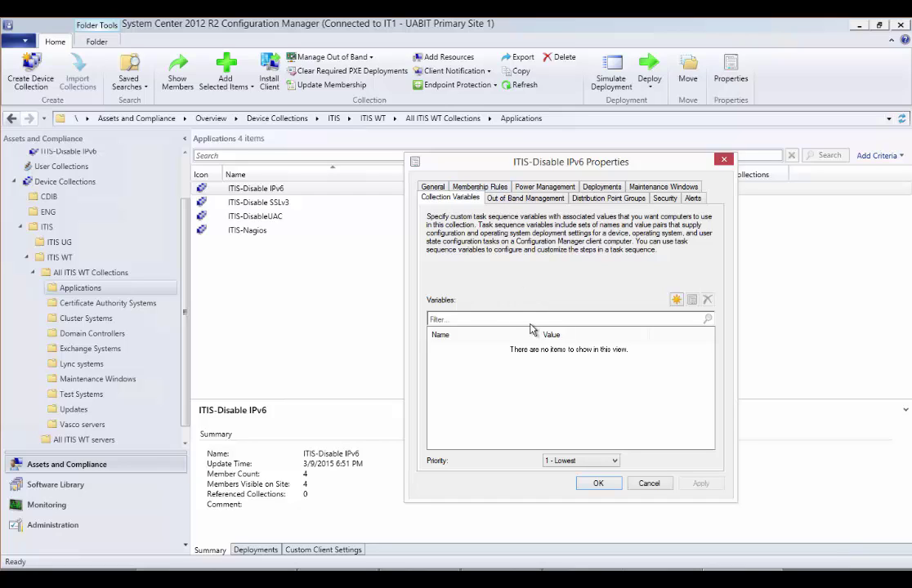
{"action": "left_click", "coordinate": [546, 199]}
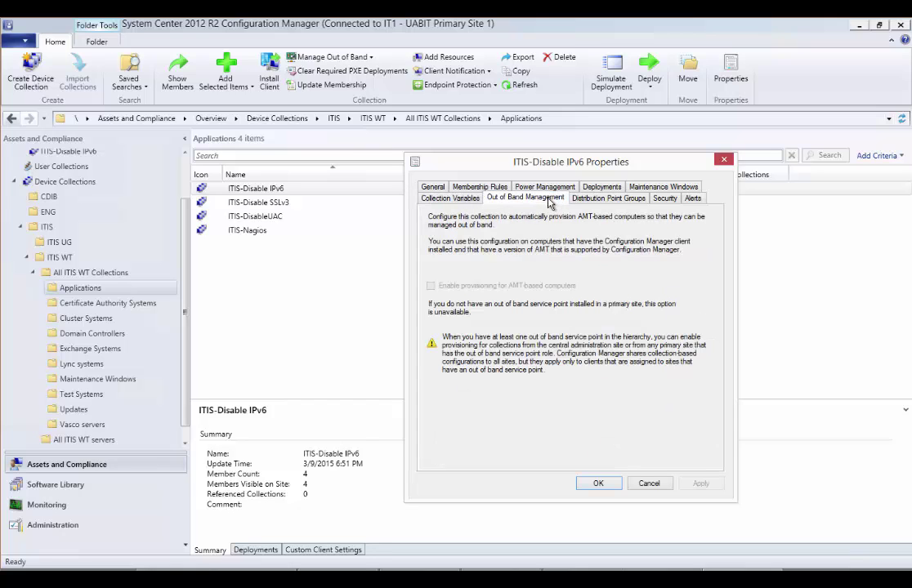
{"action": "left_click", "coordinate": [600, 199]}
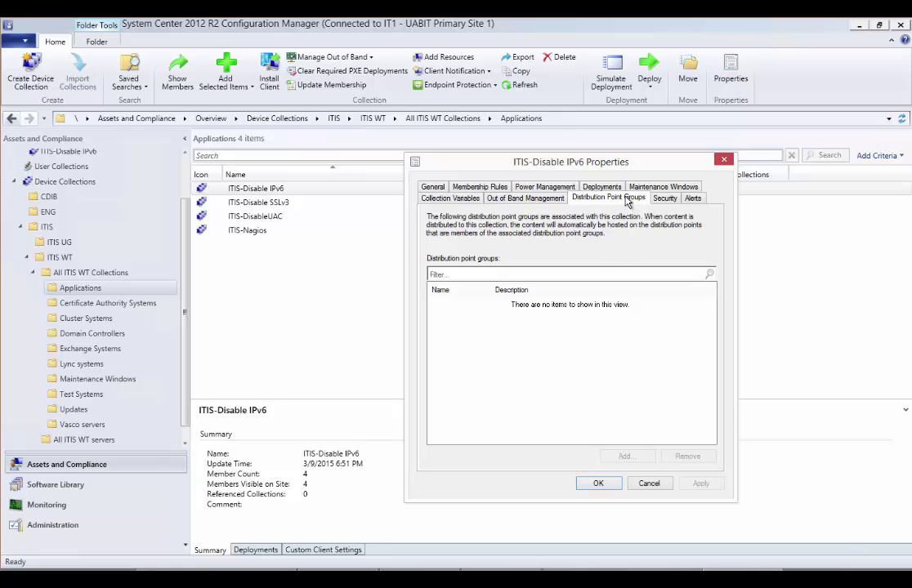
{"action": "left_click", "coordinate": [664, 197]}
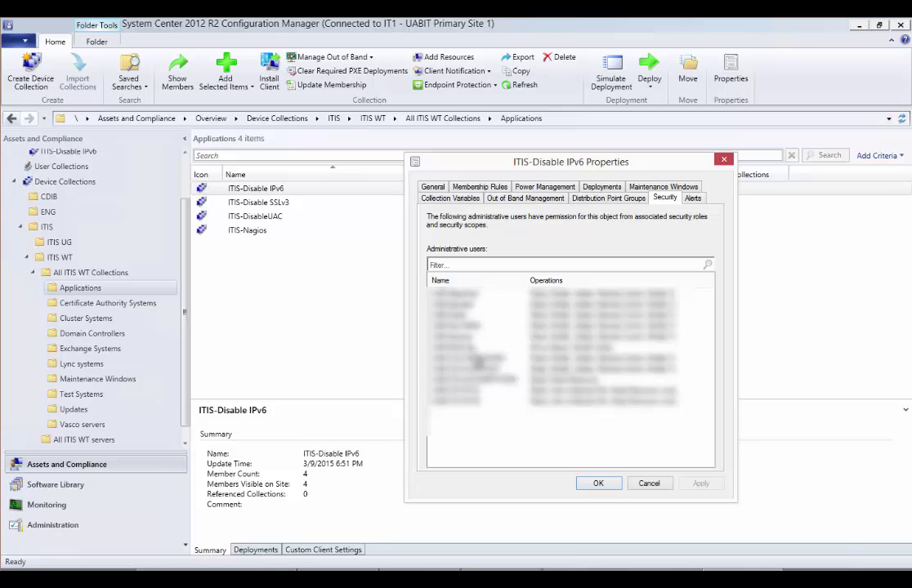
{"action": "left_click", "coordinate": [694, 199]}
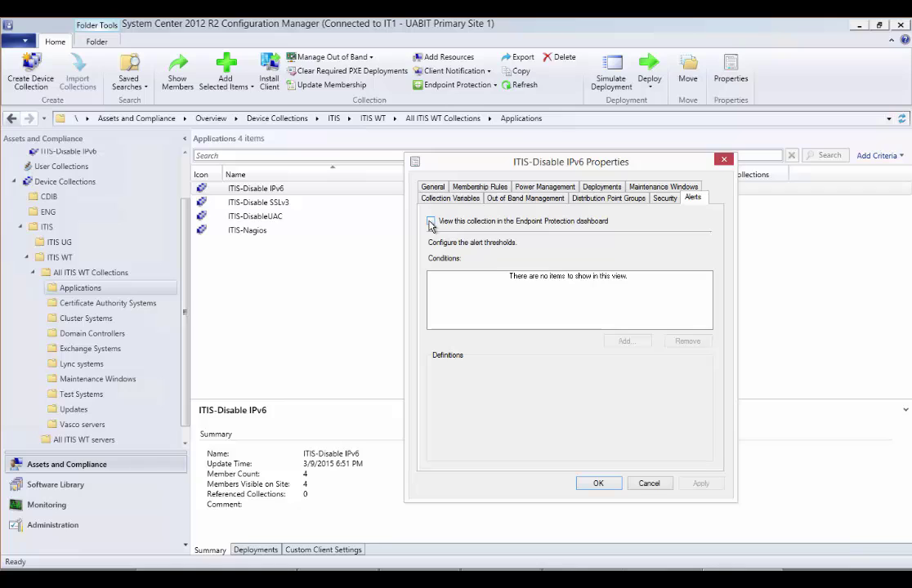
{"action": "left_click", "coordinate": [651, 485]}
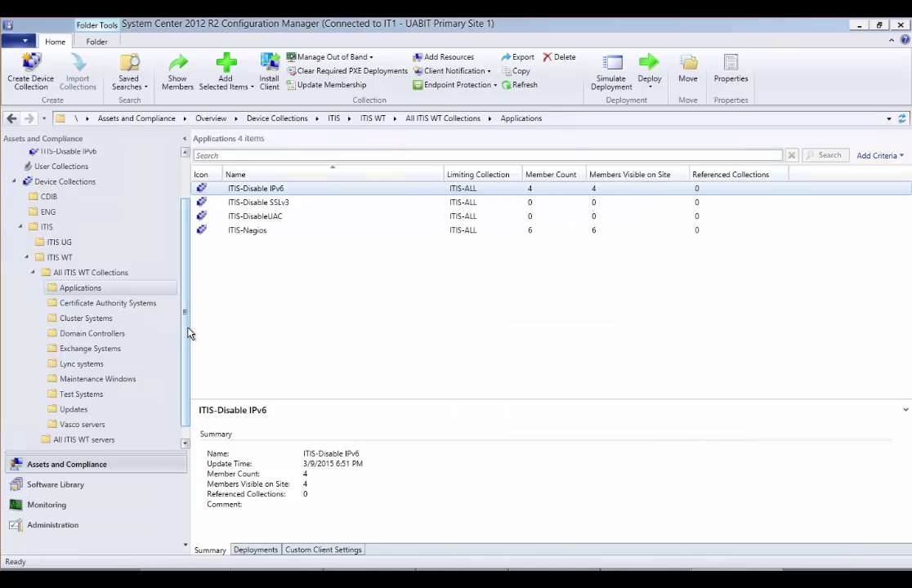
Start creating a new device collection in the All ITIS WT servers folder
{"action": "left_click_drag", "start_coordinate": [186, 318], "coordinate": [185, 336]}
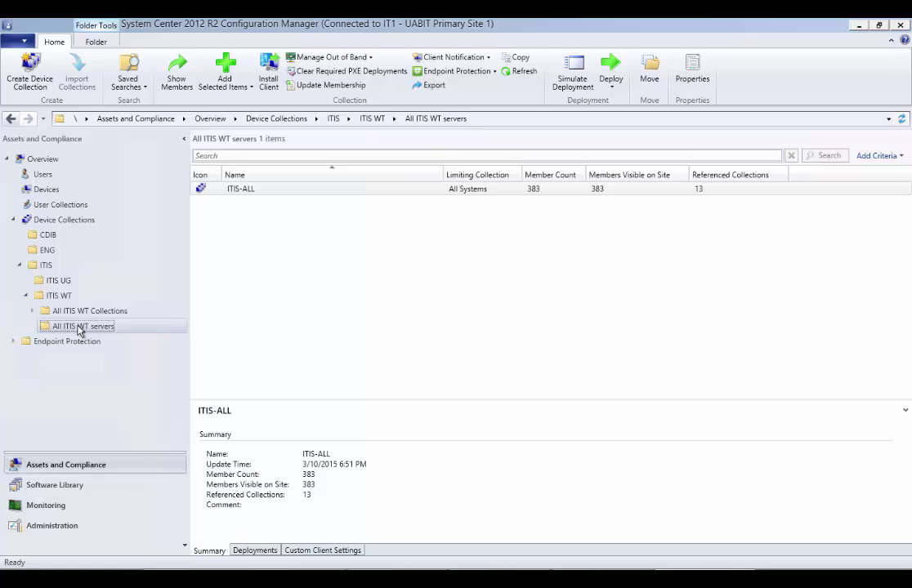
{"action": "right_click", "coordinate": [292, 270]}
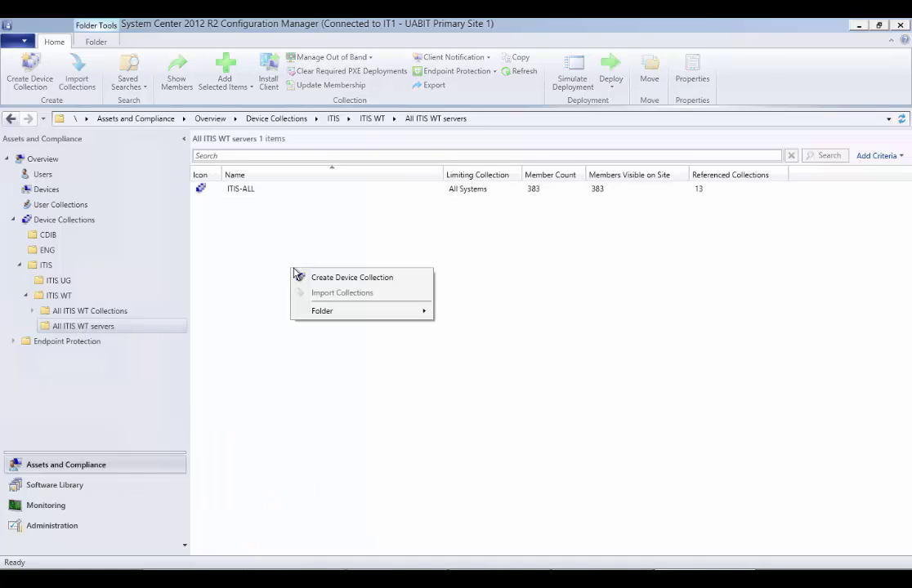
{"action": "left_click", "coordinate": [383, 279]}
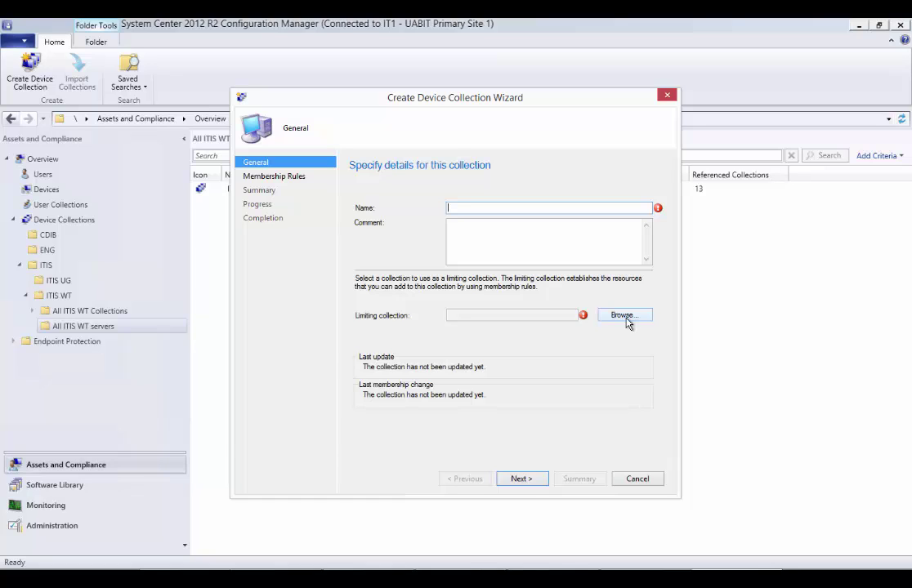
Set ITIS-ALL from the ITIS WT > All ITIS WT servers folder as the new collection's limiting collection
{"action": "left_click", "coordinate": [624, 316]}
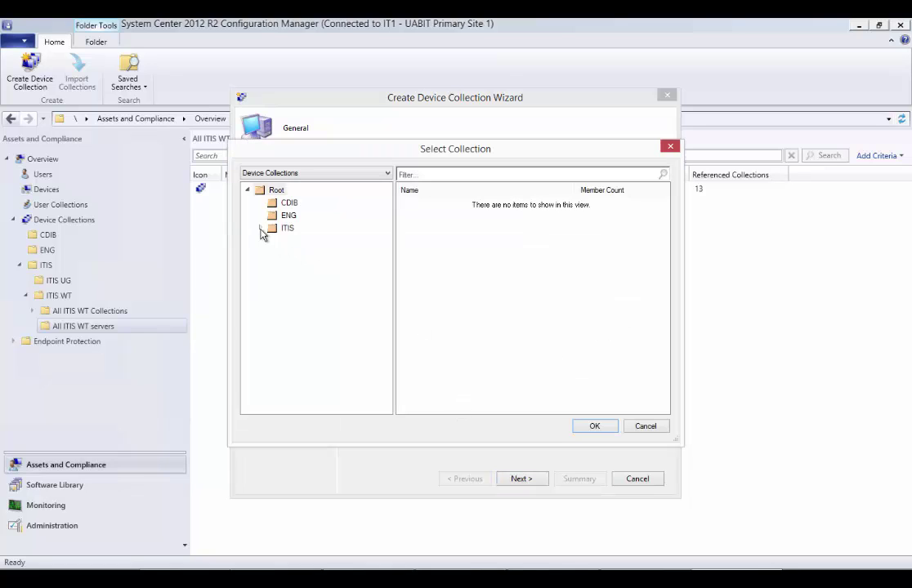
{"action": "left_click", "coordinate": [261, 229]}
{"action": "left_click", "coordinate": [272, 253]}
{"action": "left_click", "coordinate": [335, 278]}
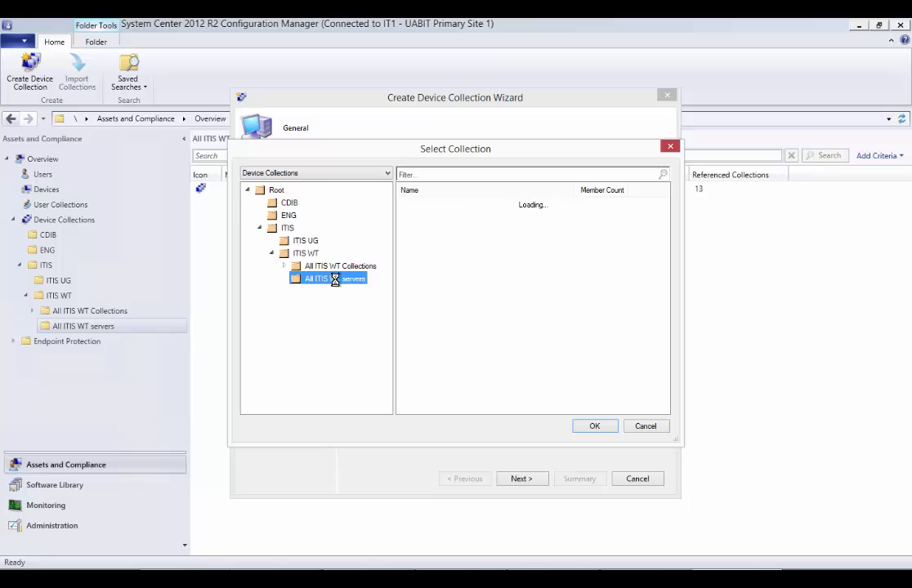
{"action": "left_click", "coordinate": [428, 204]}
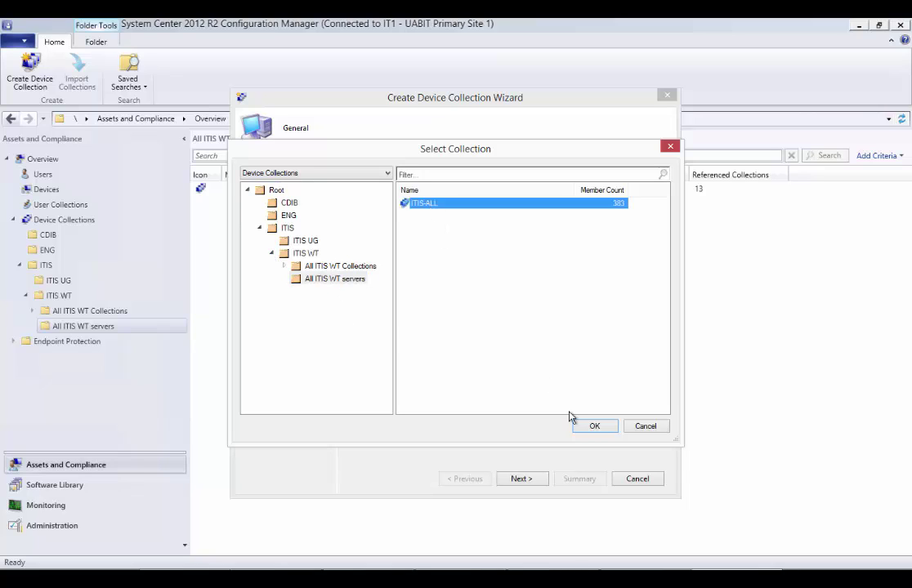
{"action": "left_click", "coordinate": [593, 425]}
Name the new device collection ITIS-TESTER1
{"action": "left_click", "coordinate": [477, 206]}
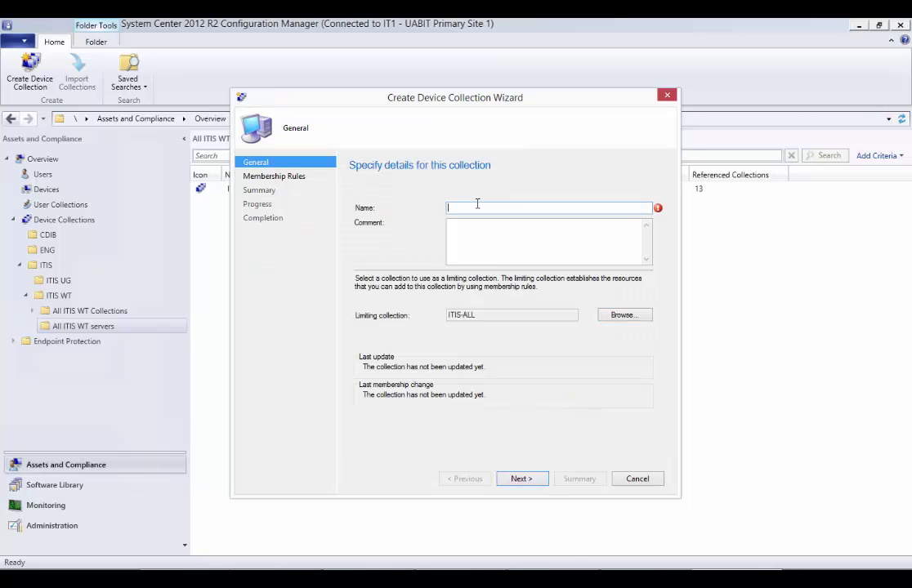
{"action": "type", "text": "ITIS-TESTER1"}
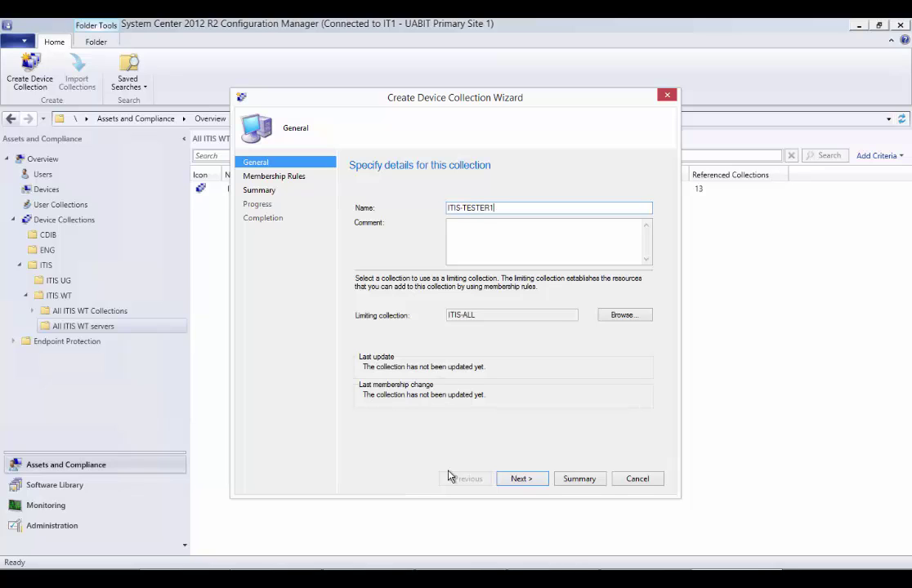
{"action": "left_click_drag", "start_coordinate": [500, 112], "coordinate": [527, 123]}
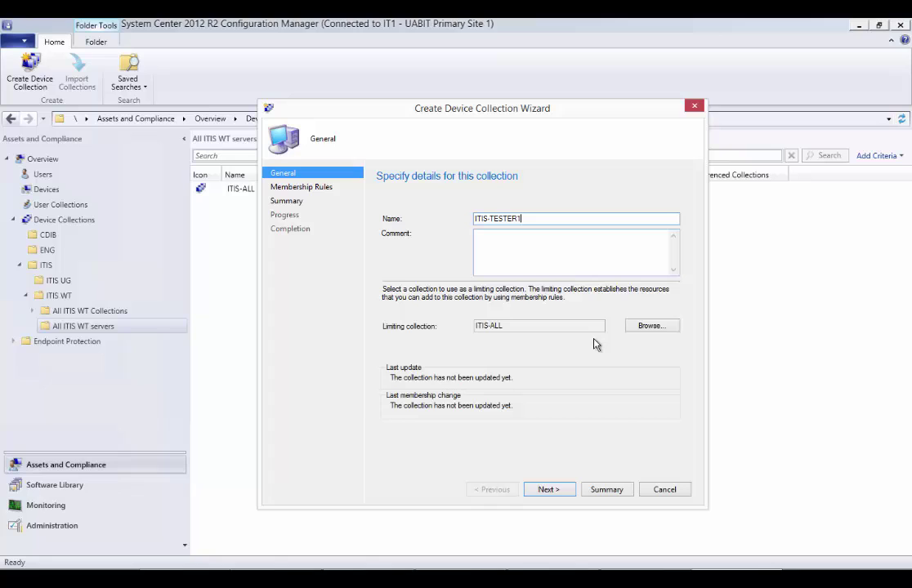
Turn off the scheduled full update in the new collection's membership rules and view the rule types that can be added
{"action": "left_click", "coordinate": [548, 489]}
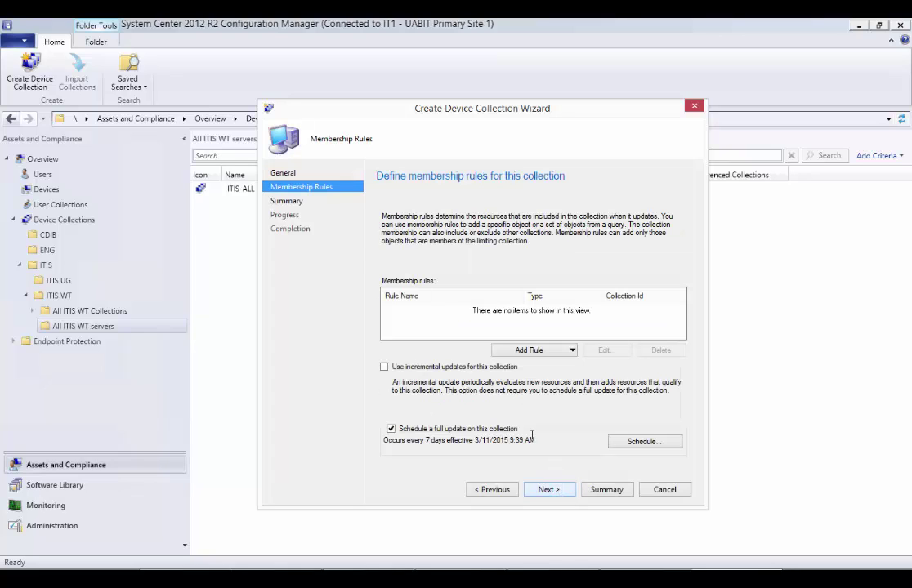
{"action": "left_click", "coordinate": [390, 429]}
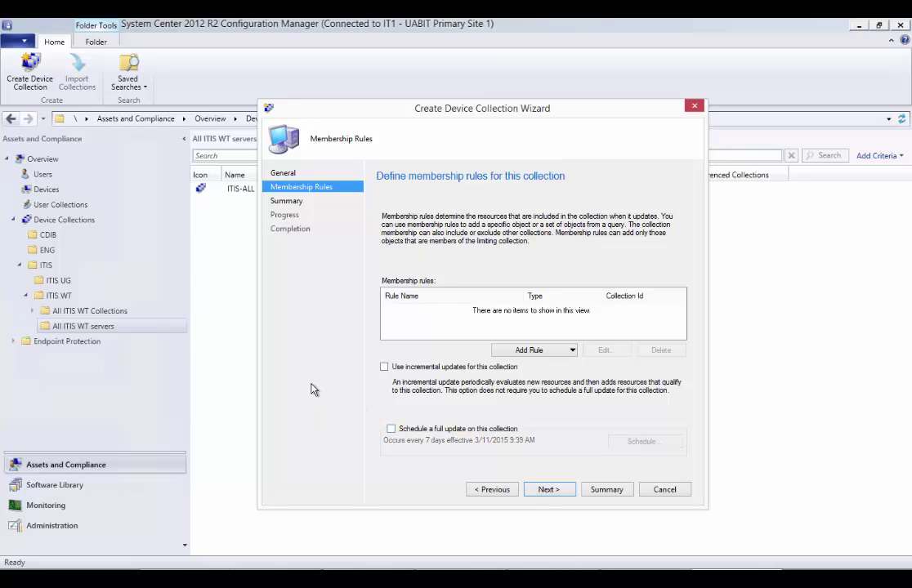
{"action": "left_click", "coordinate": [553, 349]}
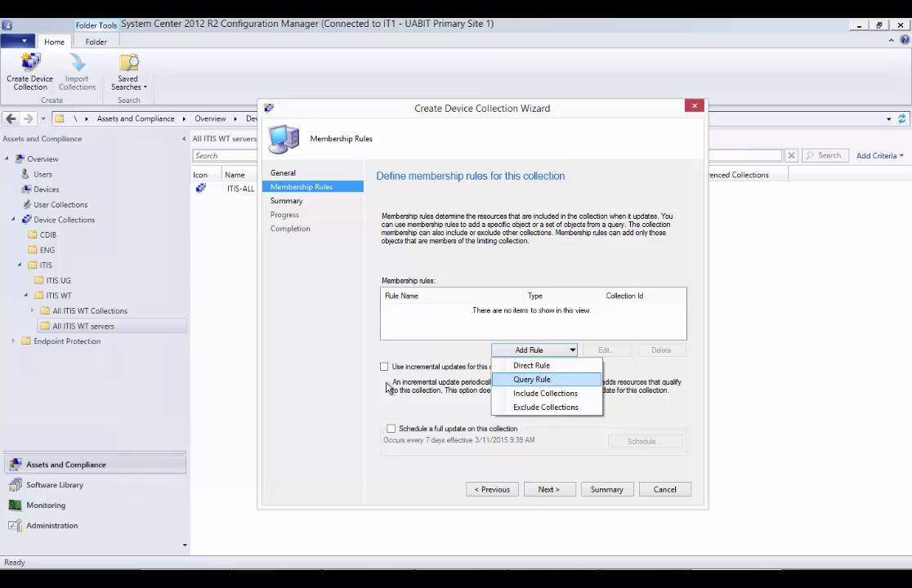
{"action": "left_click", "coordinate": [340, 393]}
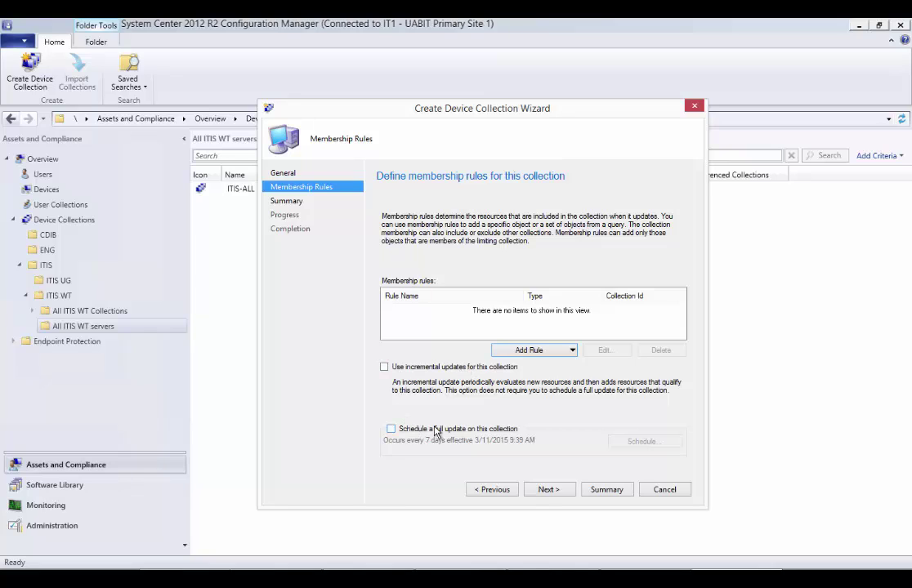
Proceed to the new collection's summary without any membership rules, and cancel its creation
{"action": "left_click", "coordinate": [549, 490]}
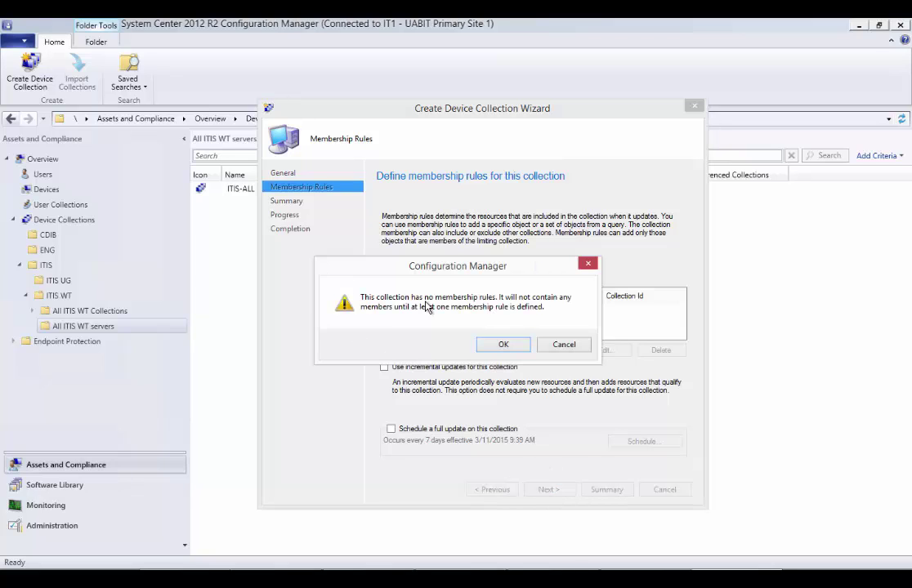
{"action": "left_click", "coordinate": [506, 347]}
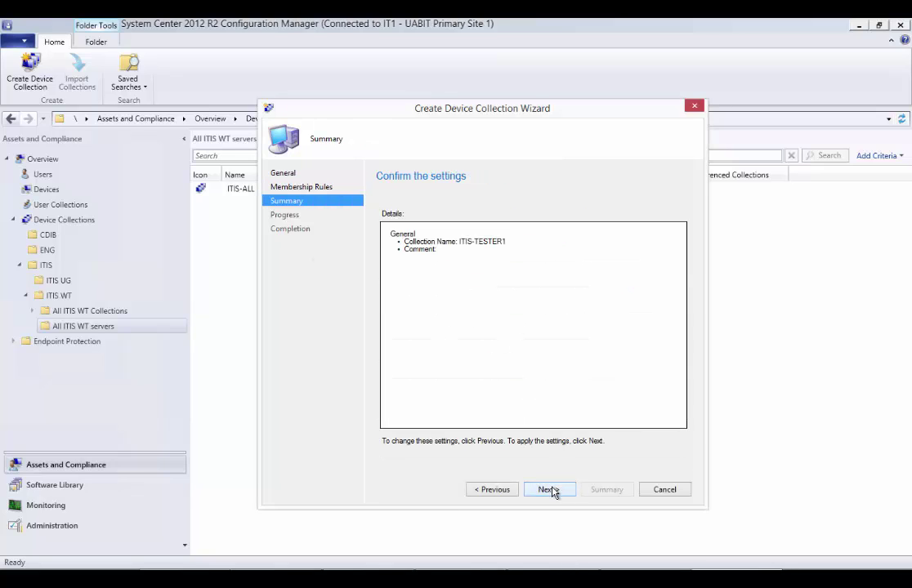
{"action": "left_click", "coordinate": [674, 493]}
{"action": "left_click", "coordinate": [482, 346]}
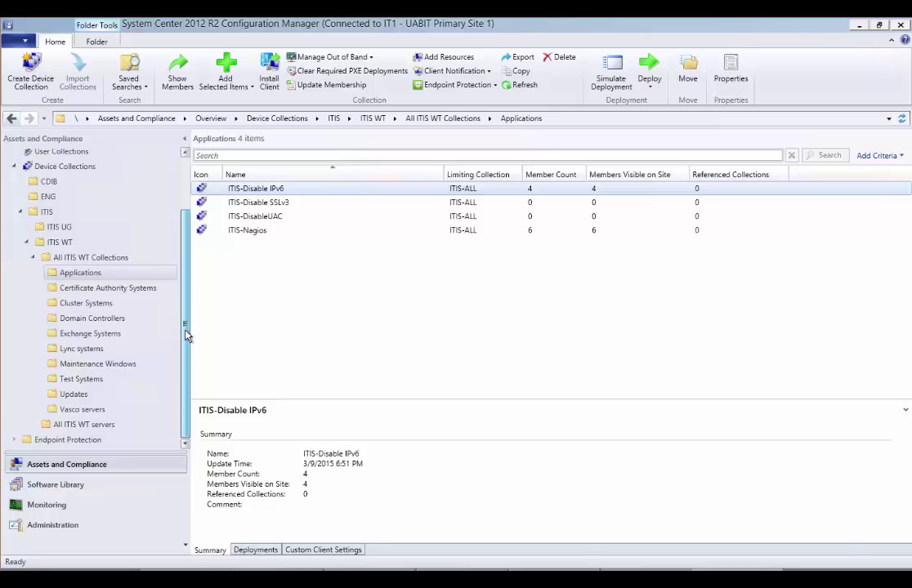
Start adding a query rule to the membership rules of the ITIS-Disable IPv6 collection in the Applications folder
{"action": "left_click_drag", "start_coordinate": [187, 332], "coordinate": [186, 308]}
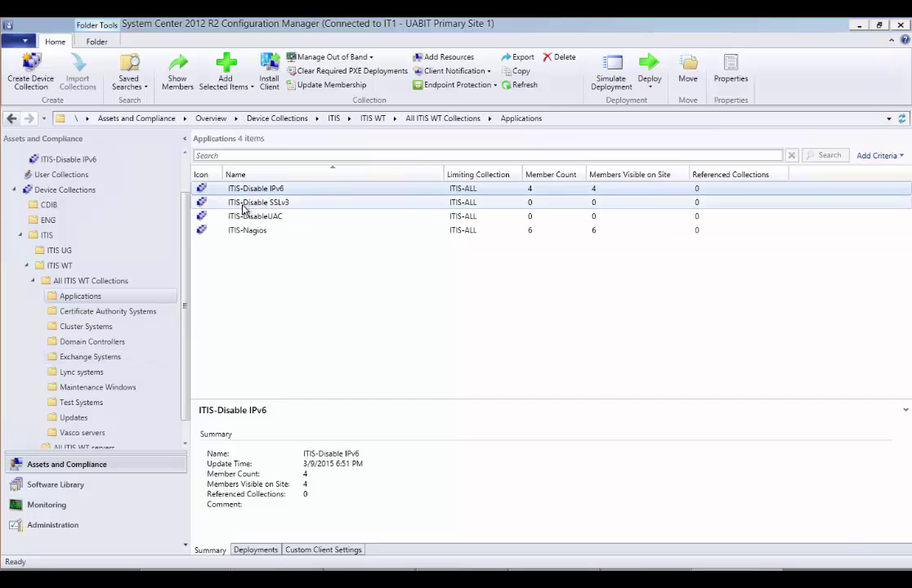
{"action": "right_click", "coordinate": [253, 192]}
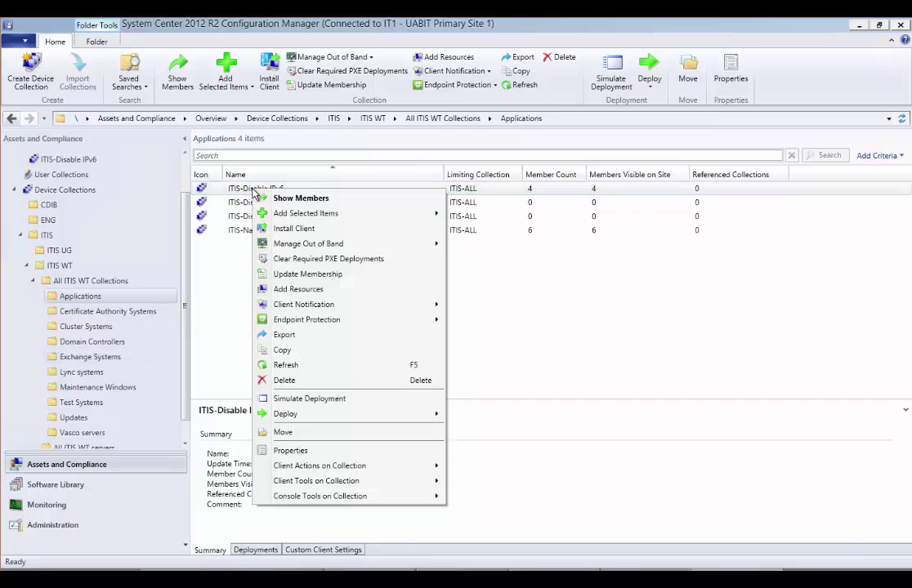
{"action": "left_click", "coordinate": [304, 450]}
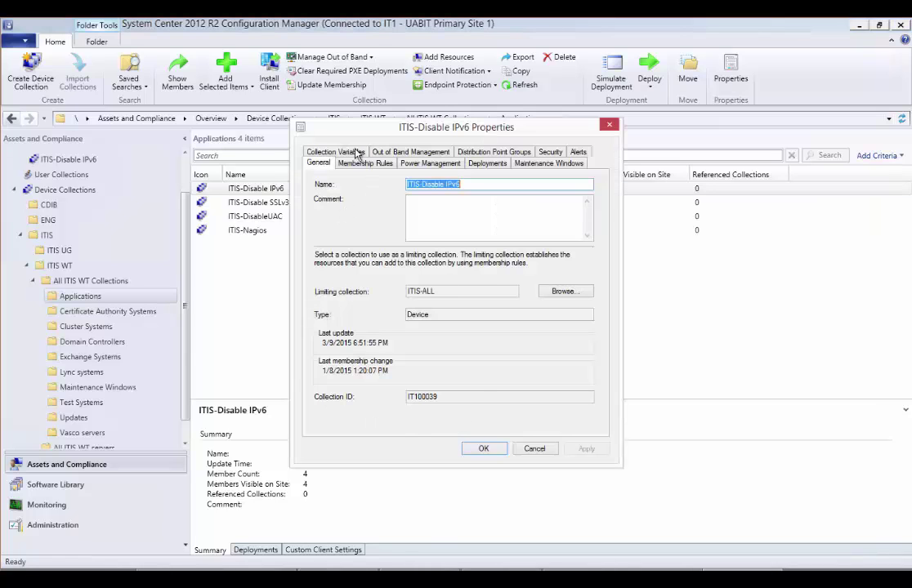
{"action": "left_click", "coordinate": [365, 162]}
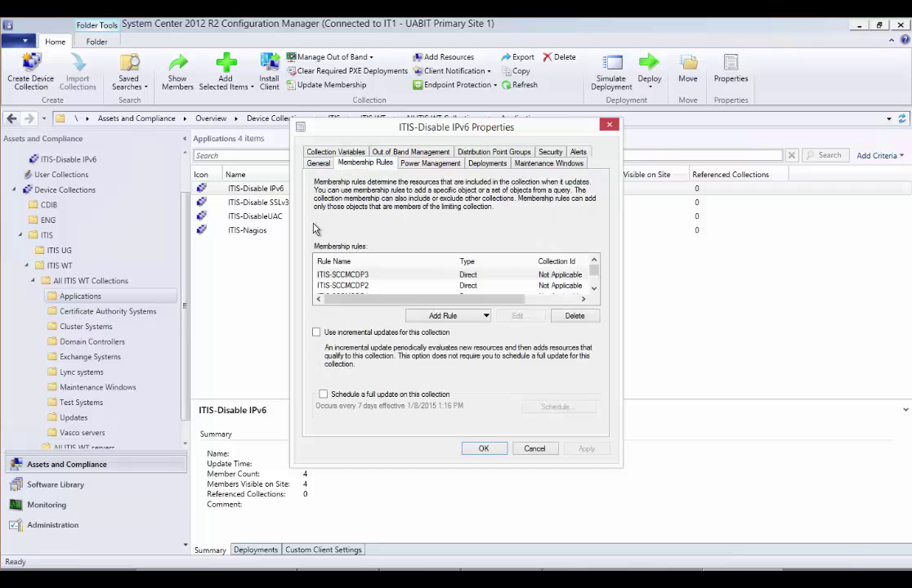
{"action": "left_click", "coordinate": [469, 317]}
{"action": "left_click", "coordinate": [480, 346]}
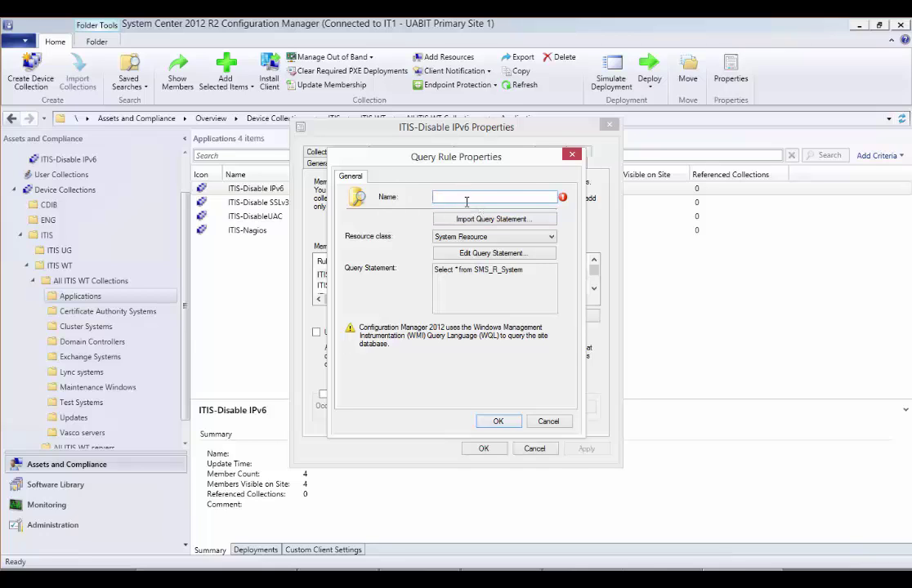
Start a new result in the rule's query statement and browse the attribute classes, keeping System Resource
{"action": "left_click", "coordinate": [487, 255]}
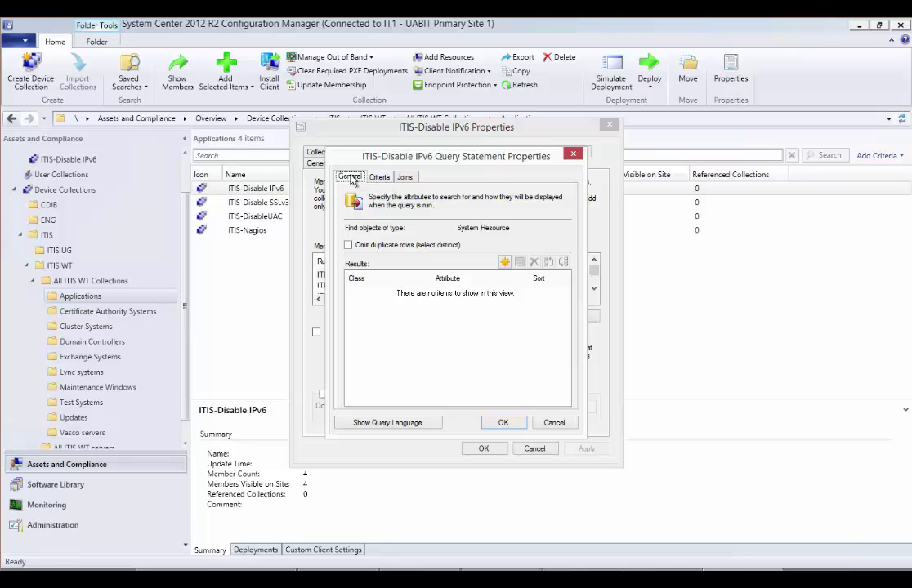
{"action": "left_click", "coordinate": [504, 261]}
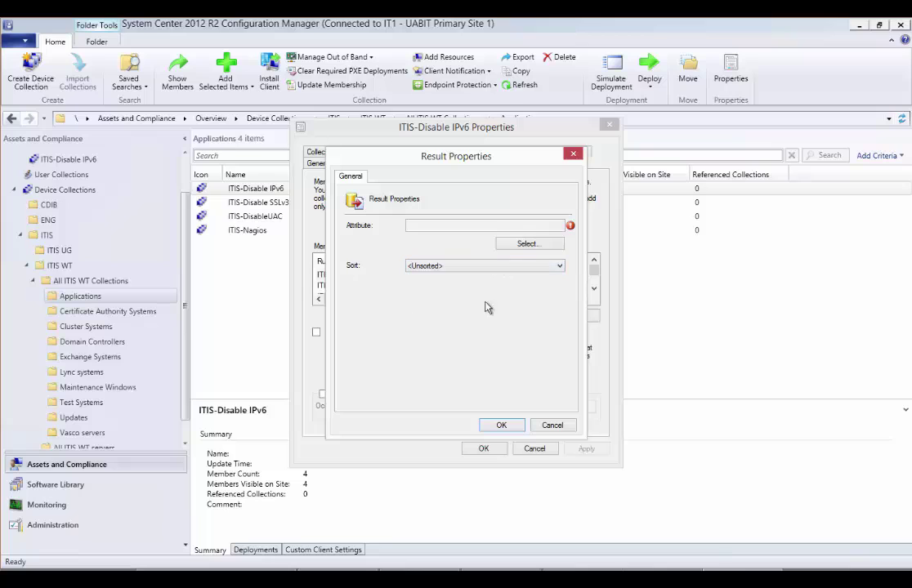
{"action": "left_click", "coordinate": [527, 244]}
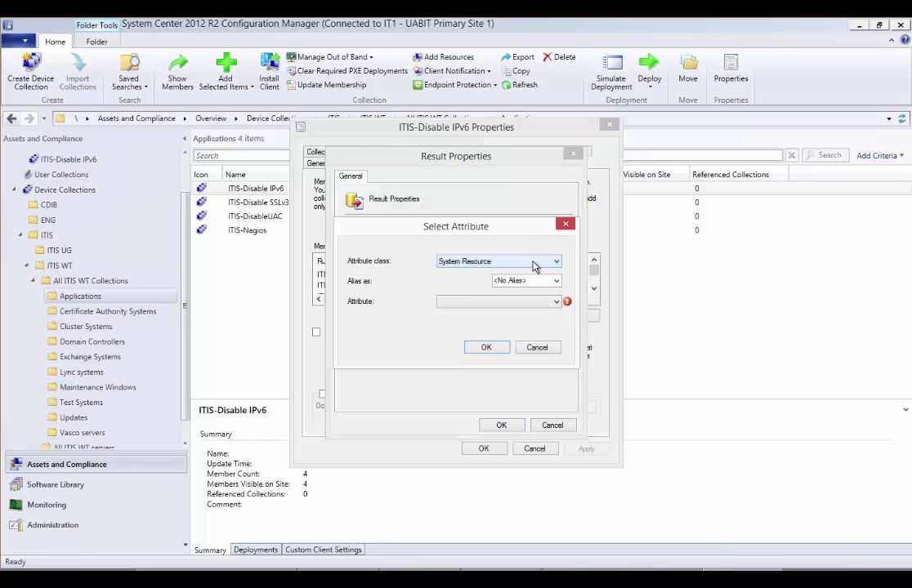
{"action": "left_click", "coordinate": [547, 262]}
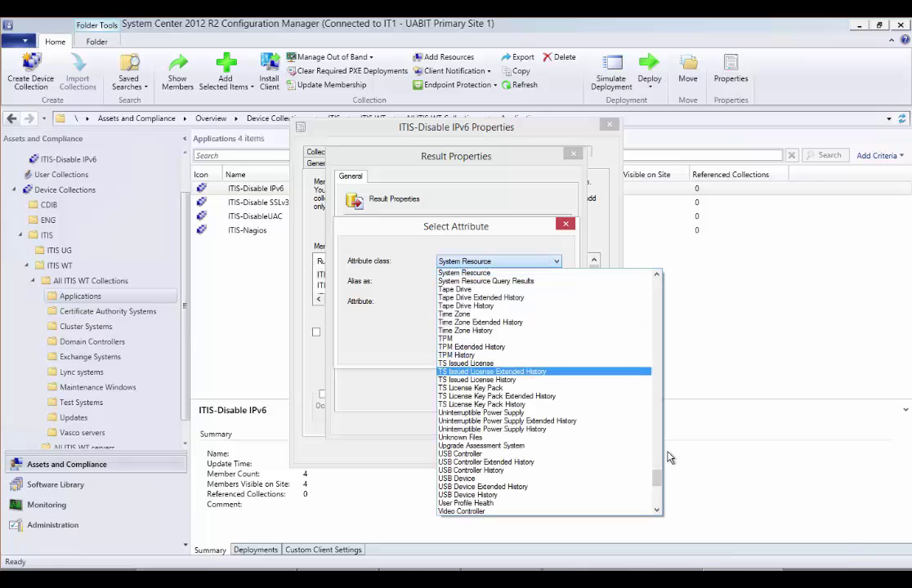
{"action": "scroll", "coordinate": [664, 438], "scroll_direction": "up", "scroll_amount": 10}
{"action": "left_click_drag", "start_coordinate": [655, 317], "coordinate": [666, 476]}
{"action": "left_click", "coordinate": [382, 347]}
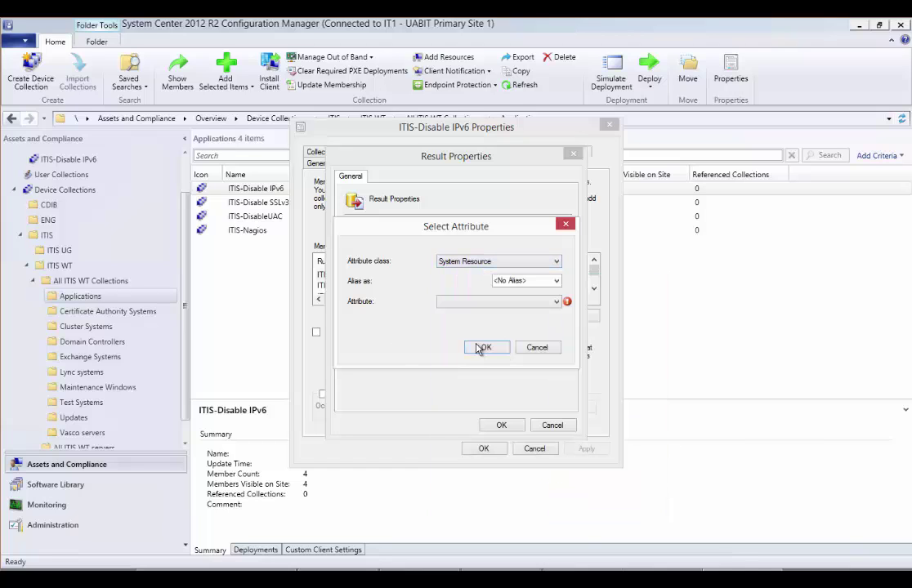
Choose System OU Name as the System Resource attribute and add it to the query results
{"action": "left_click", "coordinate": [557, 303]}
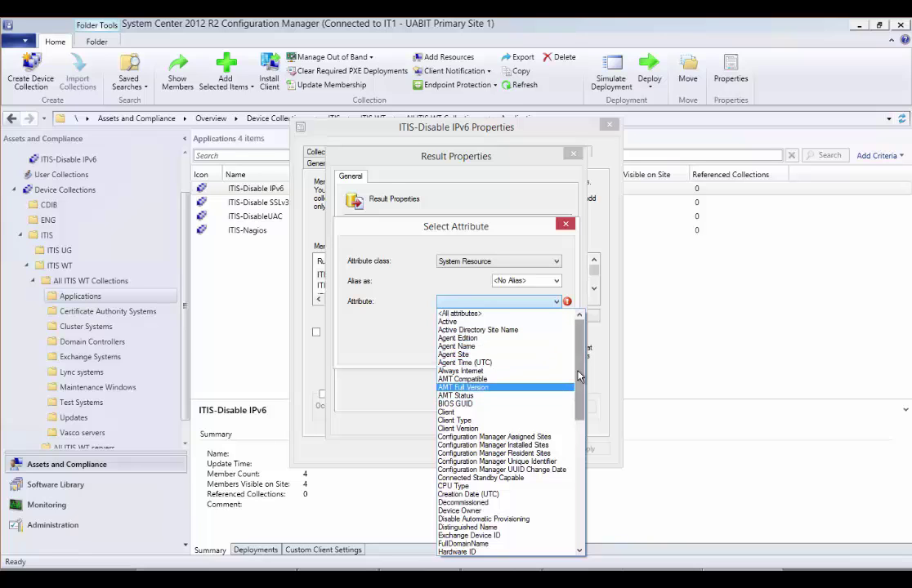
{"action": "left_click_drag", "start_coordinate": [579, 359], "coordinate": [586, 511]}
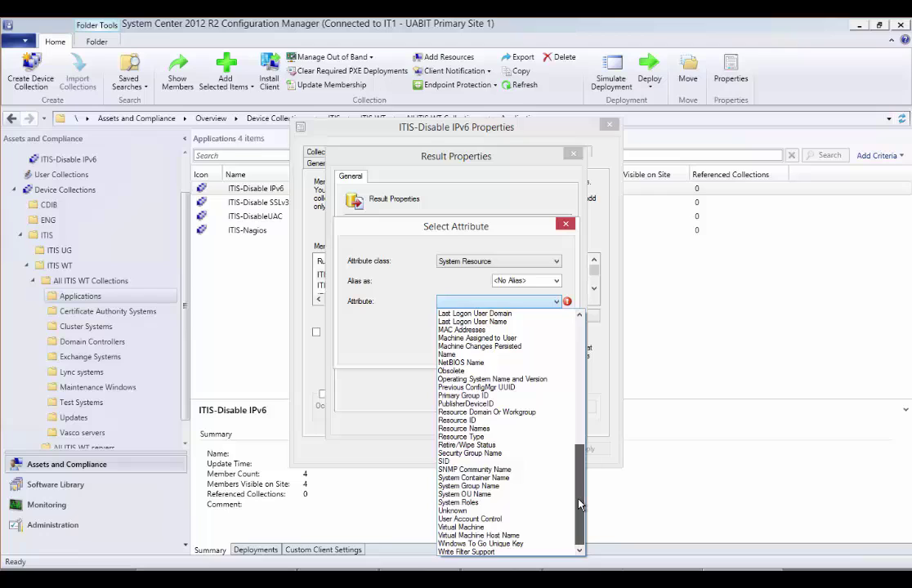
{"action": "left_click", "coordinate": [469, 495]}
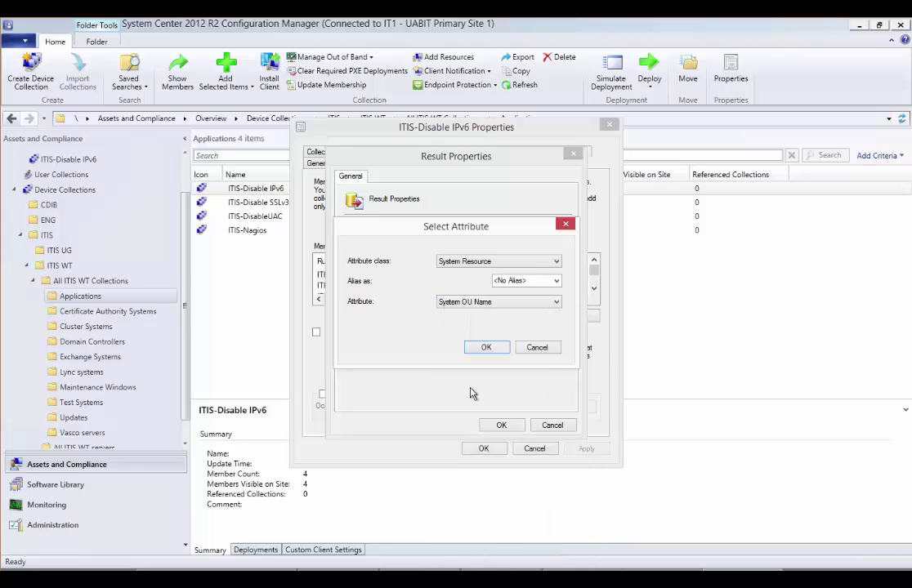
{"action": "left_click", "coordinate": [489, 348]}
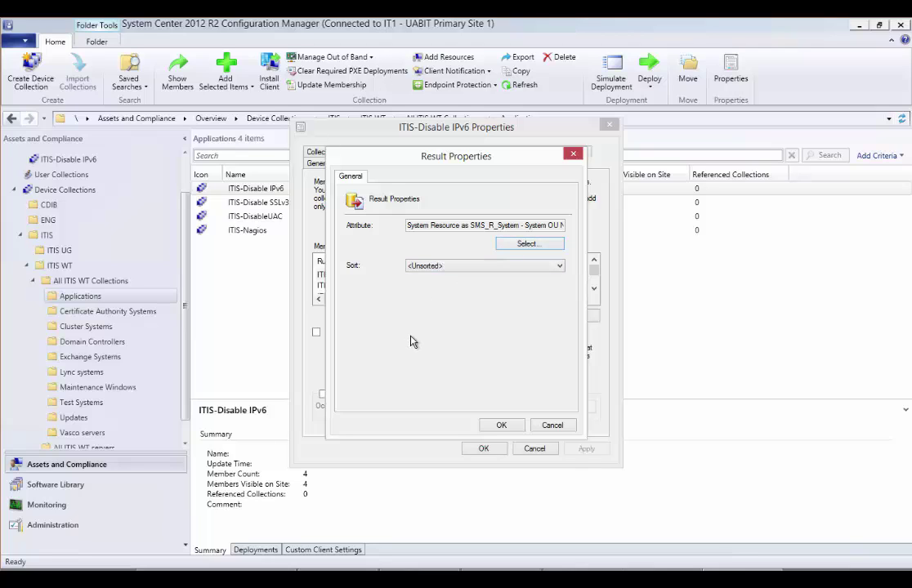
{"action": "left_click", "coordinate": [526, 243]}
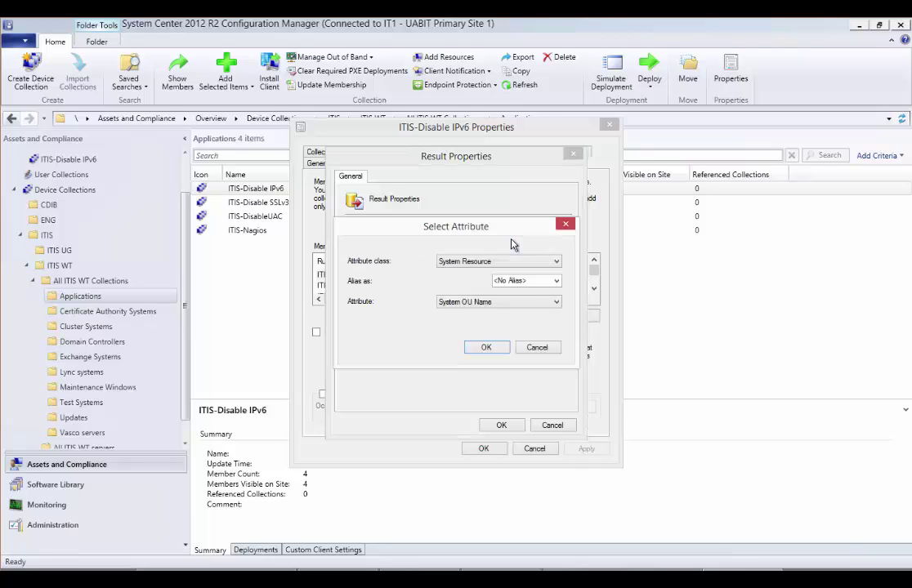
{"action": "left_click", "coordinate": [485, 347]}
{"action": "left_click", "coordinate": [501, 426]}
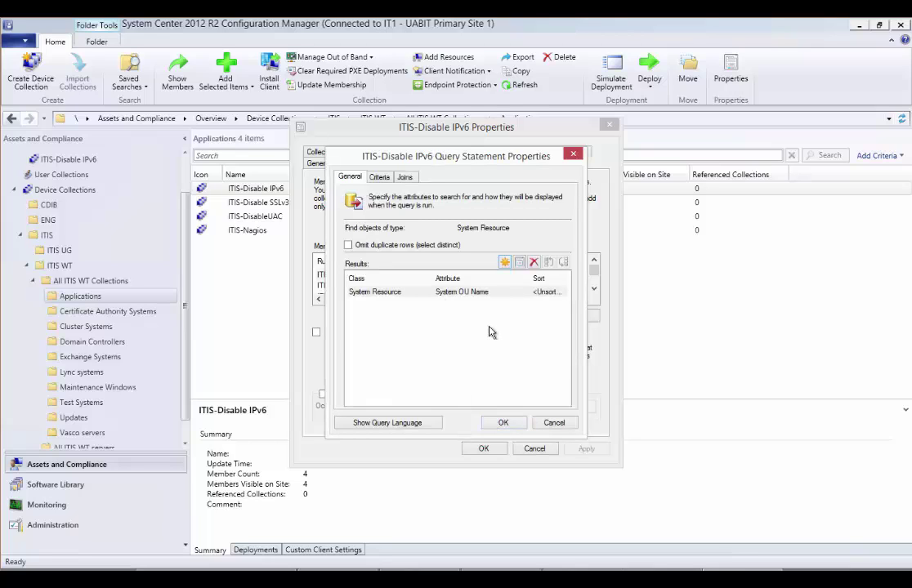
Start a new criterion for the query statement with Simple value as its criterion type
{"action": "left_click", "coordinate": [379, 177]}
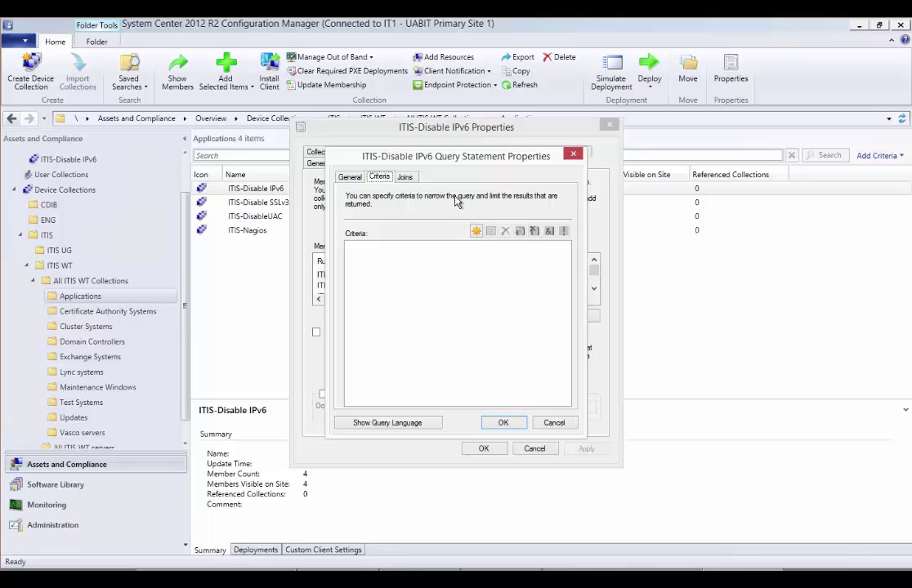
{"action": "left_click", "coordinate": [475, 231]}
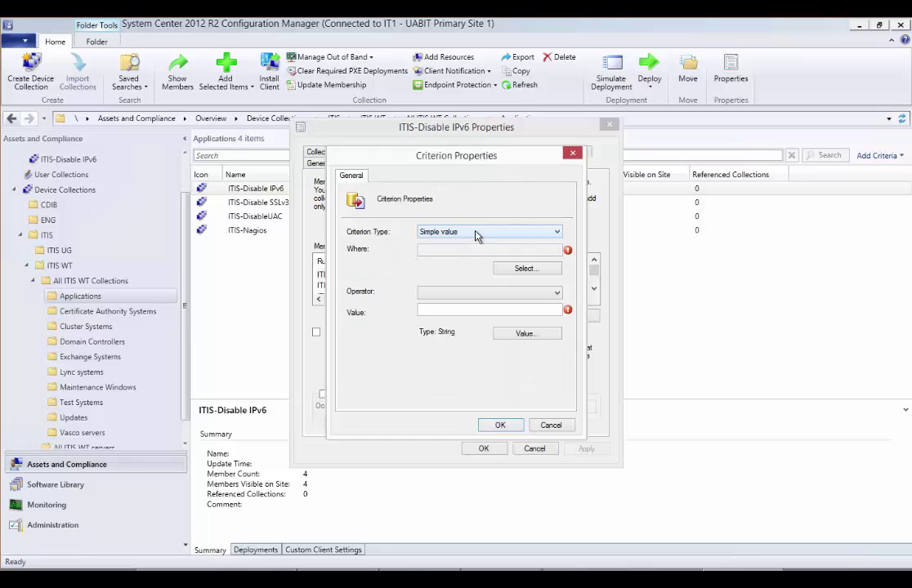
{"action": "left_click", "coordinate": [473, 234]}
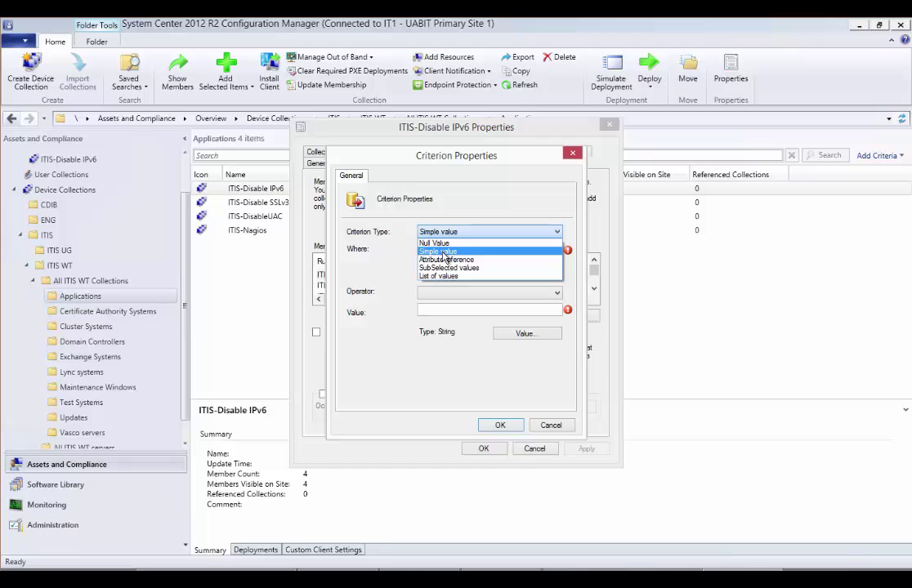
{"action": "left_click", "coordinate": [443, 253]}
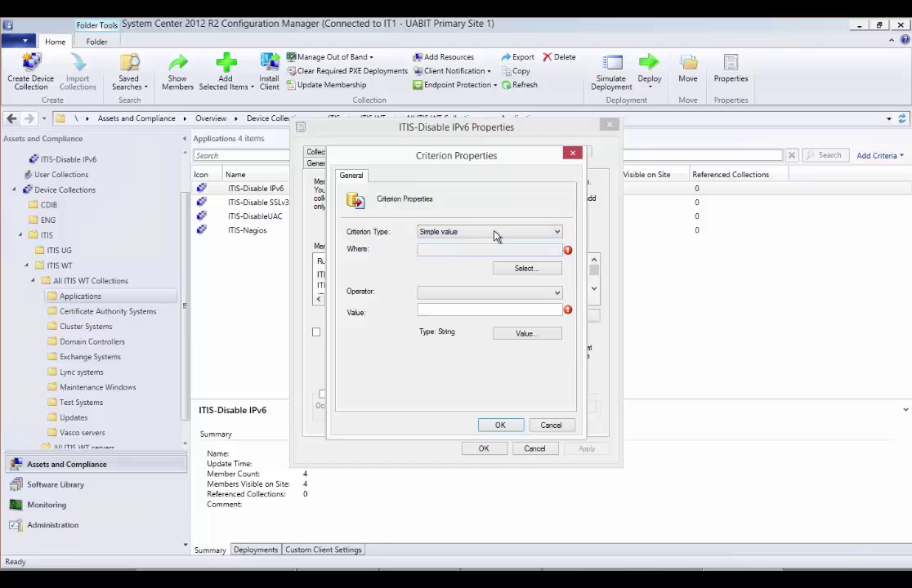
Set the criterion's attribute to System OU Name of the System Resource class
{"action": "left_click", "coordinate": [525, 270]}
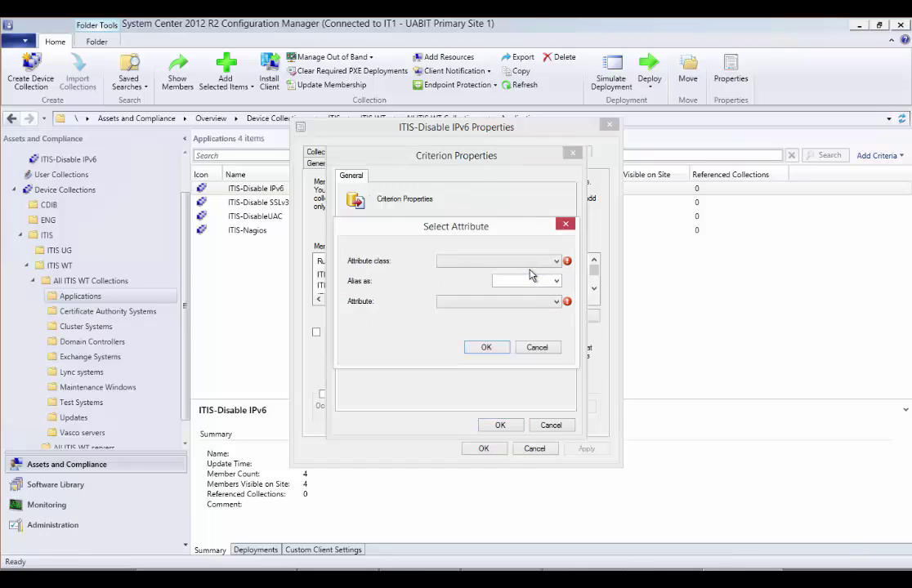
{"action": "left_click", "coordinate": [556, 260]}
{"action": "left_click_drag", "start_coordinate": [655, 326], "coordinate": [663, 471]}
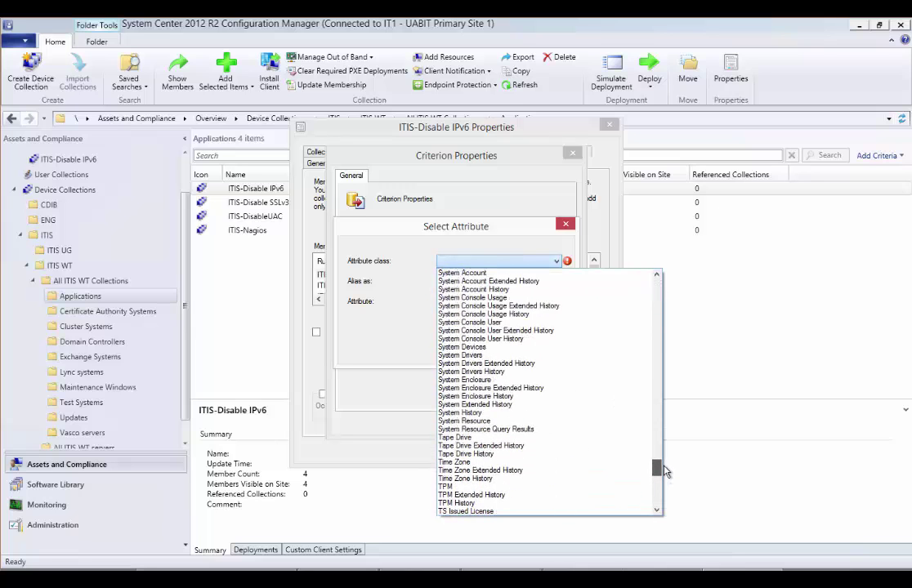
{"action": "left_click", "coordinate": [483, 421]}
{"action": "left_click", "coordinate": [510, 301]}
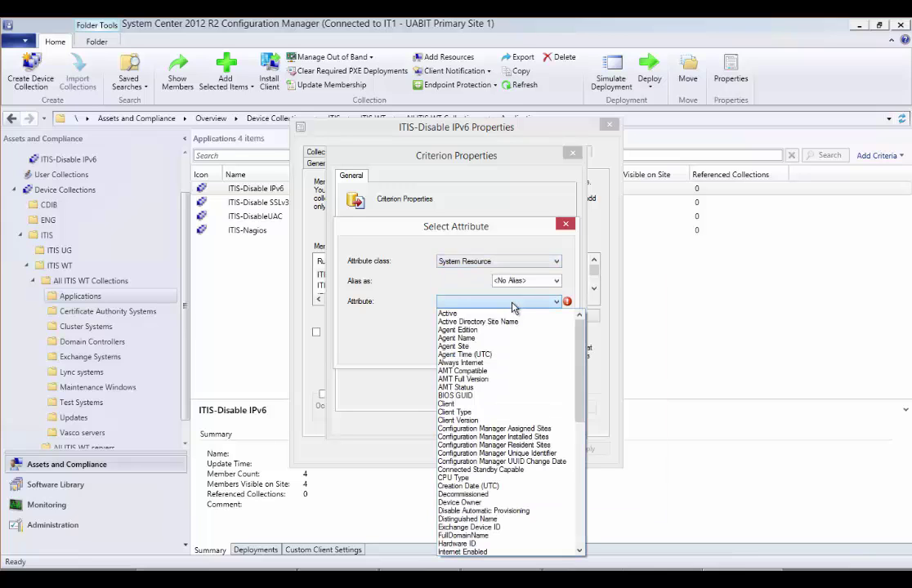
{"action": "left_click_drag", "start_coordinate": [578, 343], "coordinate": [575, 476]}
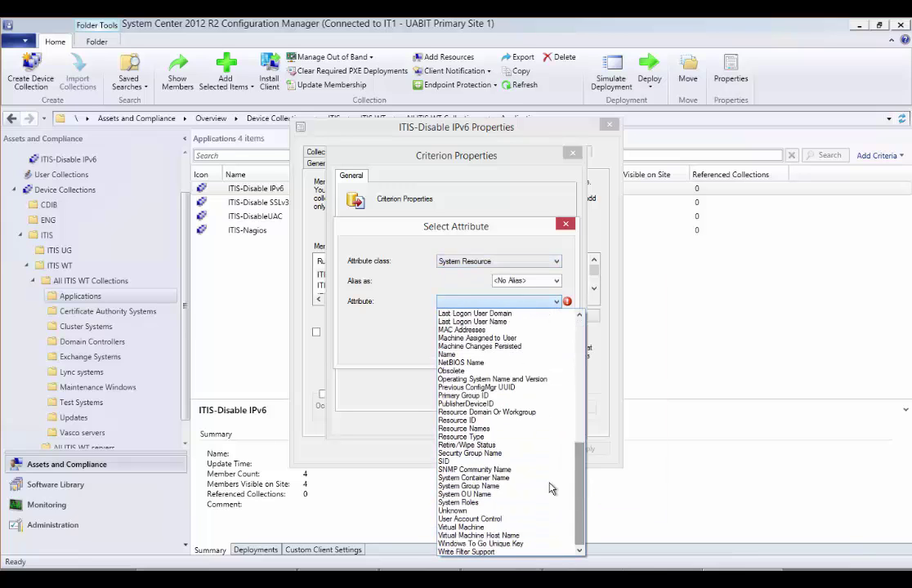
{"action": "left_click", "coordinate": [487, 495]}
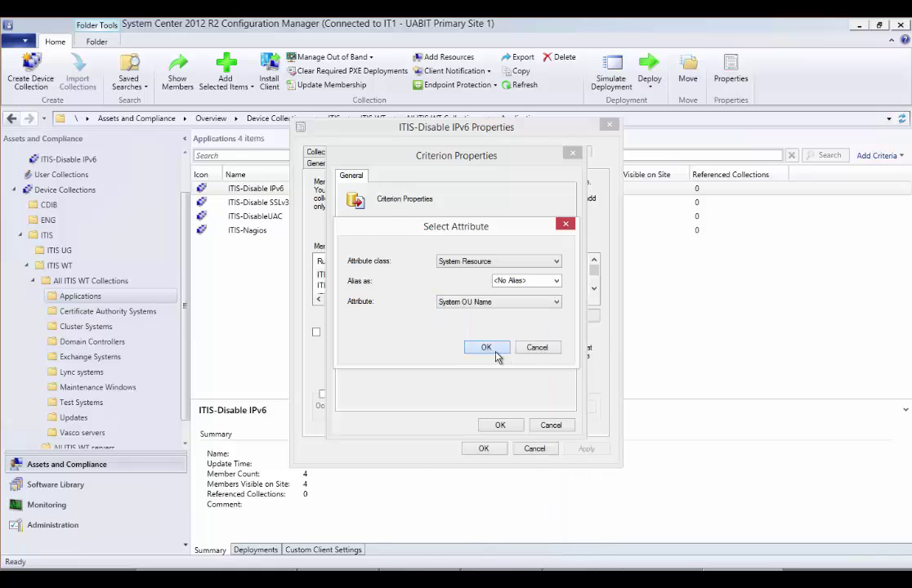
{"action": "left_click", "coordinate": [493, 353]}
Keep the operator "is equal to", choose AD.UAB.EDU/VPIT/ITIS/TERMSVRS as the value, and add the criterion to the query statement
{"action": "left_click", "coordinate": [467, 296]}
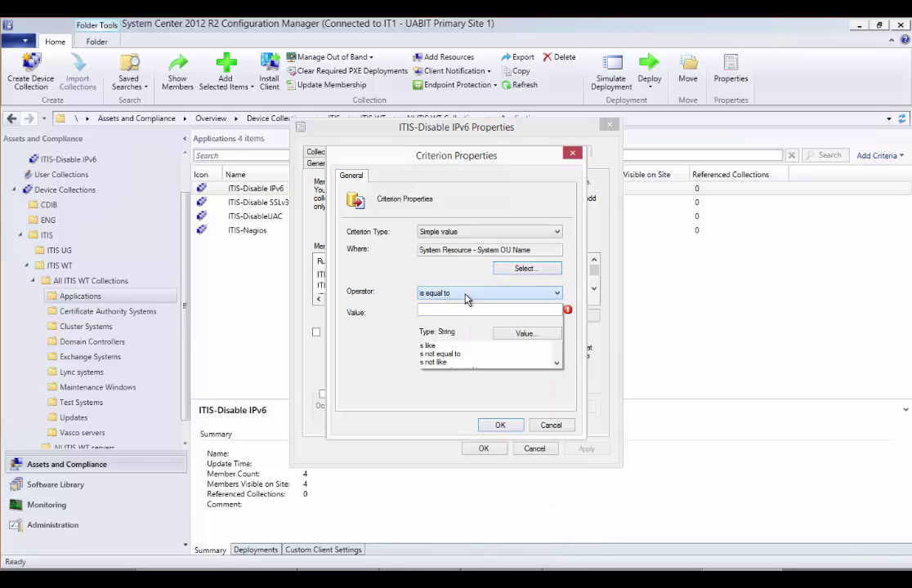
{"action": "mouse_move", "coordinate": [556, 313]}
{"action": "left_mouse_down"}
{"action": "mouse_move", "coordinate": [556, 353]}
{"action": "mouse_move", "coordinate": [554, 312]}
{"action": "left_mouse_up"}
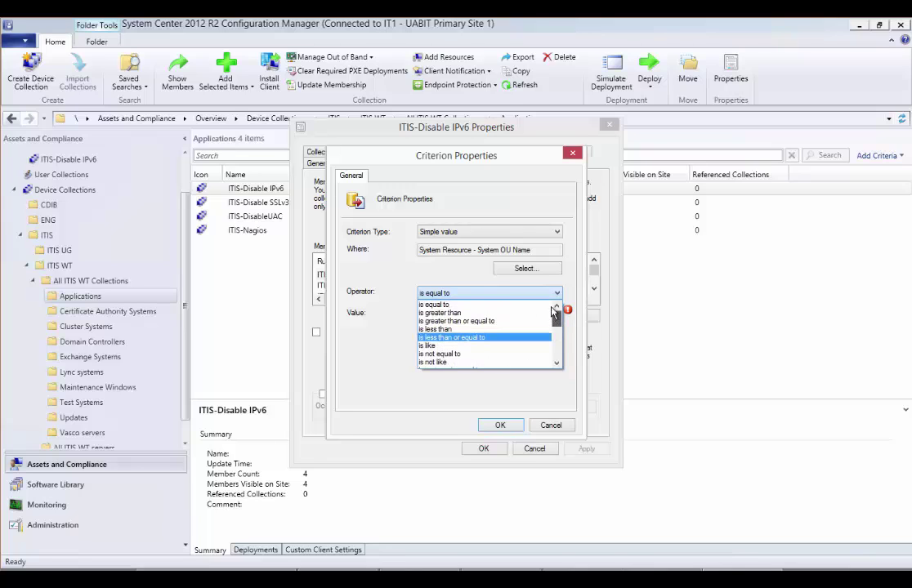
{"action": "left_click", "coordinate": [386, 384]}
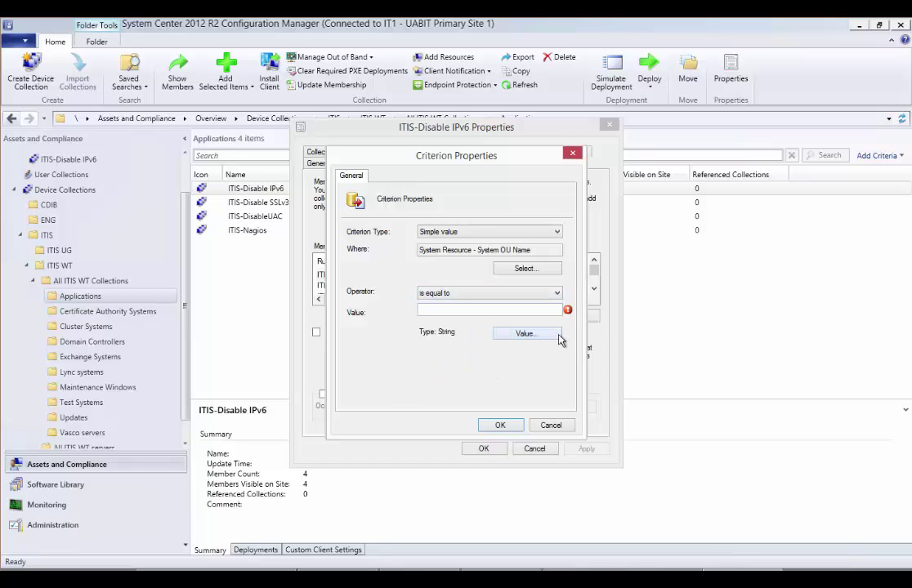
{"action": "left_click", "coordinate": [440, 309]}
{"action": "left_click", "coordinate": [517, 337]}
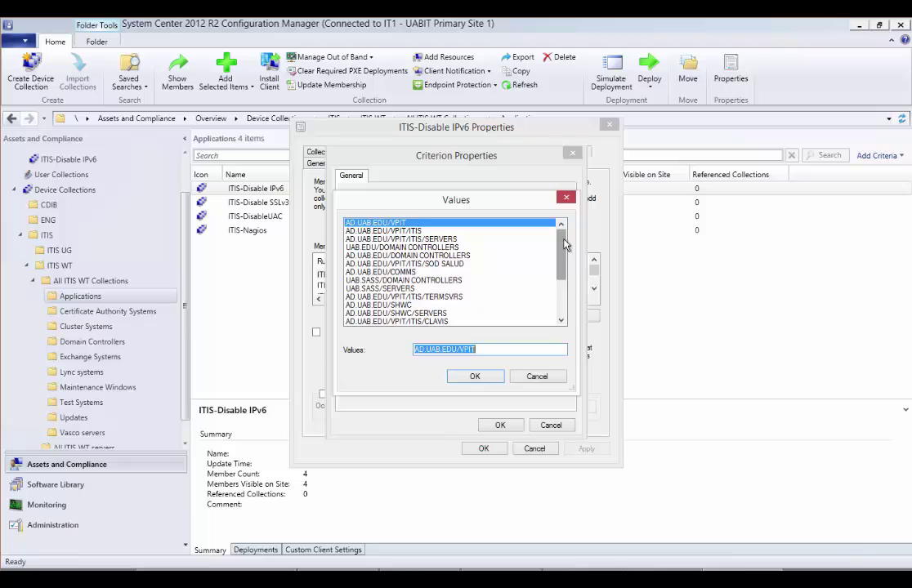
{"action": "left_click_drag", "start_coordinate": [564, 243], "coordinate": [563, 284]}
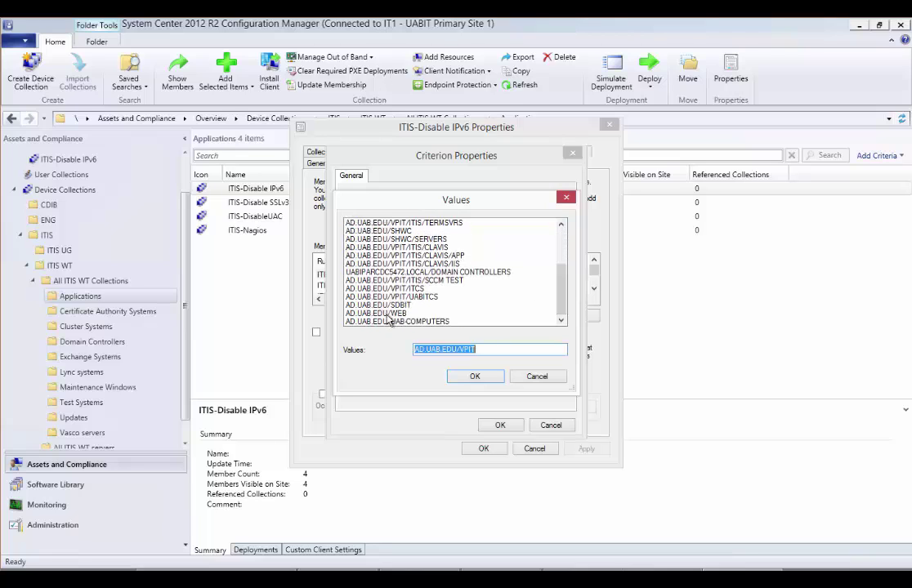
{"action": "left_click_drag", "start_coordinate": [563, 306], "coordinate": [564, 278]}
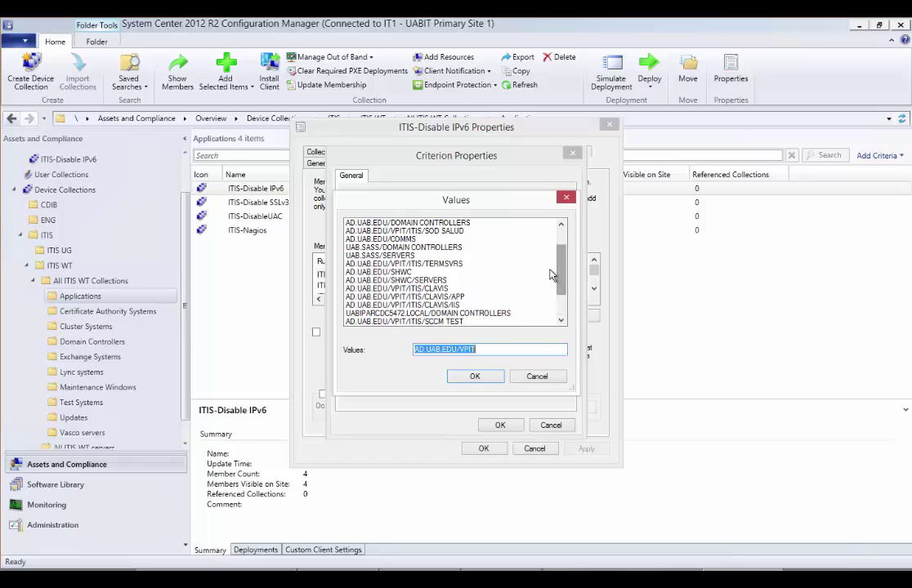
{"action": "left_click", "coordinate": [438, 263]}
{"action": "left_click", "coordinate": [474, 376]}
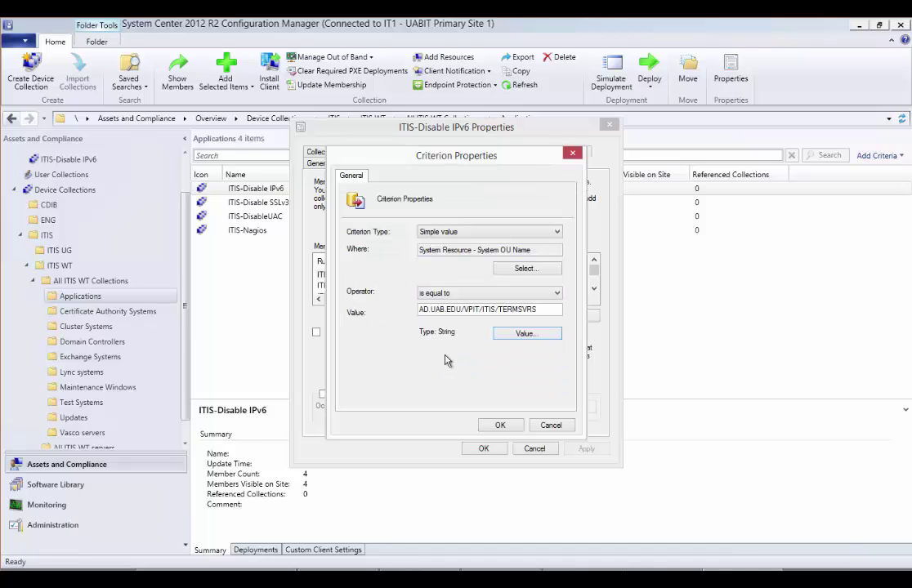
{"action": "left_click", "coordinate": [501, 427]}
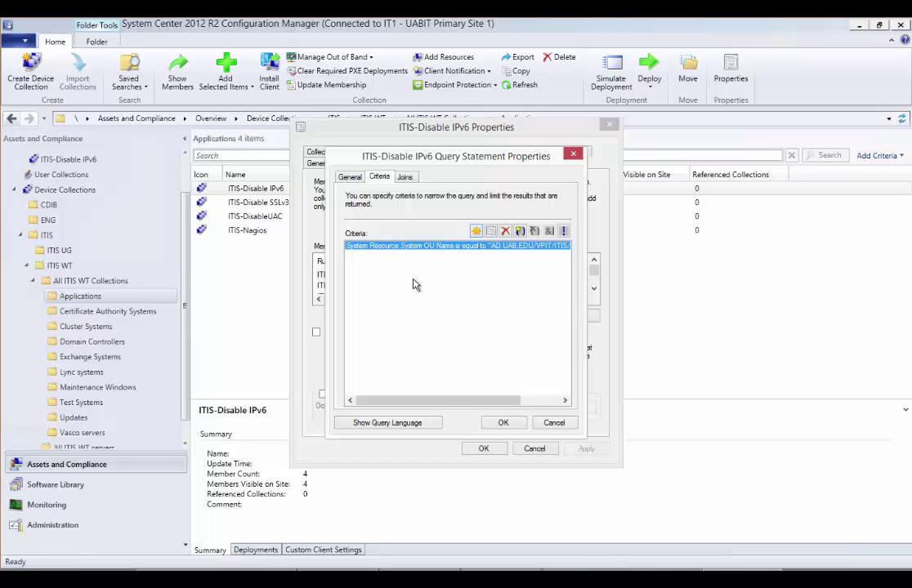
View the query statement in WQL, return to the design view, and add System Resource's System OU Name to the results again
{"action": "left_click", "coordinate": [392, 424]}
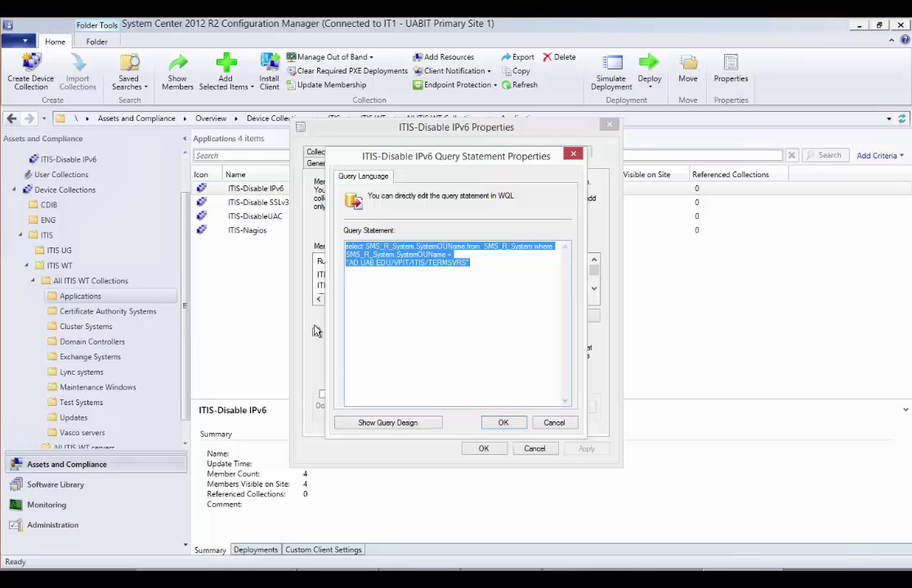
{"action": "left_click", "coordinate": [384, 424]}
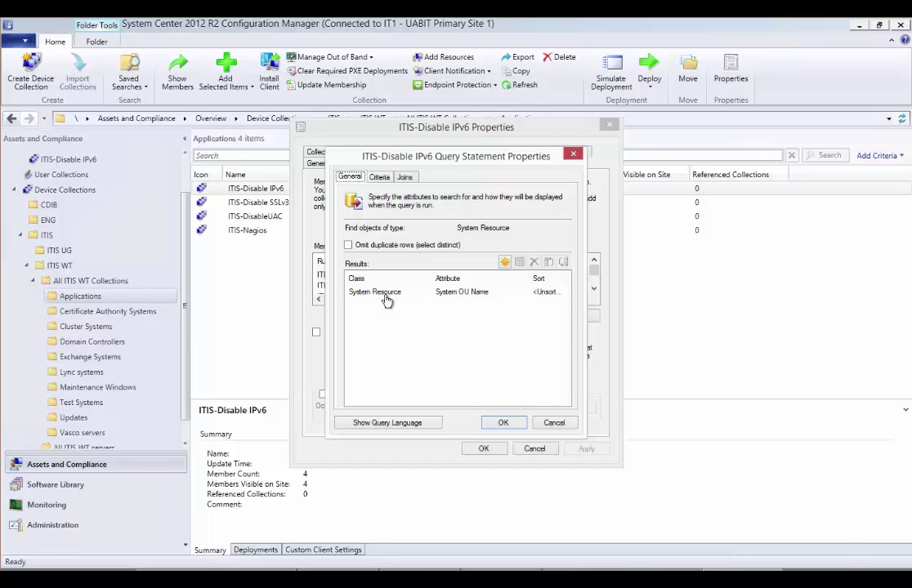
{"action": "left_click", "coordinate": [504, 264]}
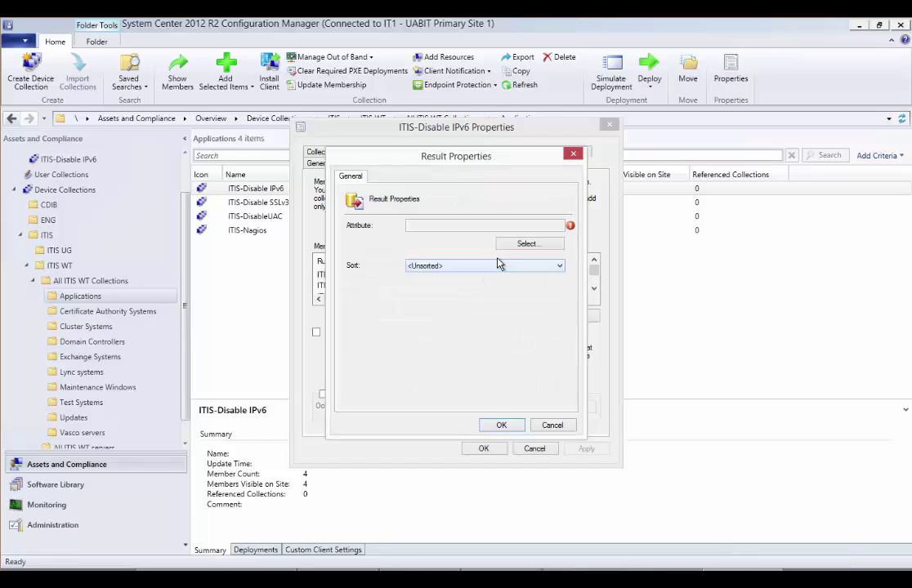
{"action": "left_click", "coordinate": [516, 248]}
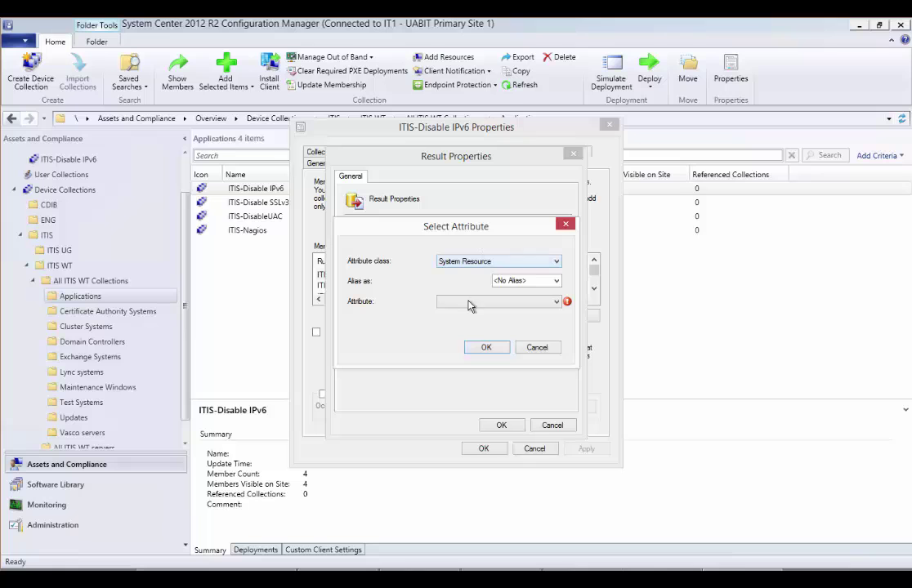
{"action": "left_click", "coordinate": [556, 302]}
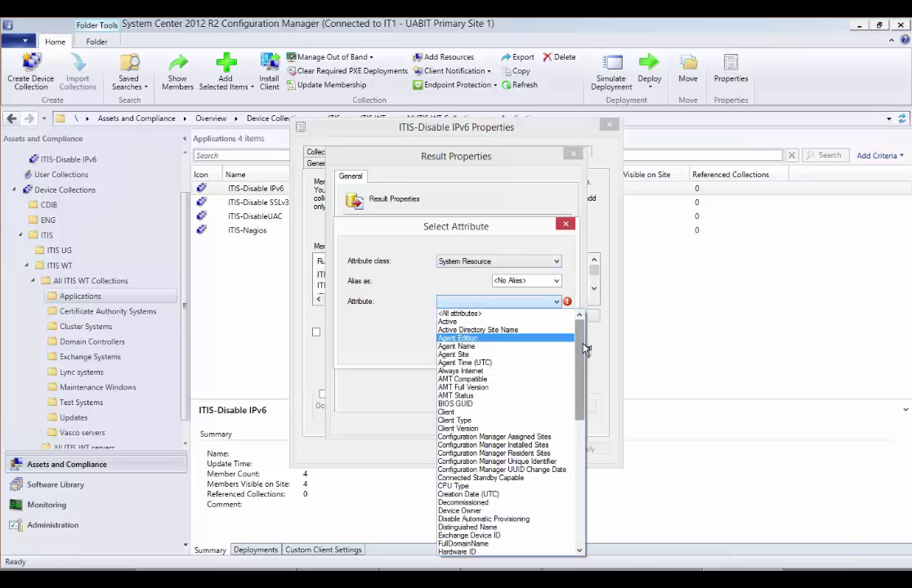
{"action": "left_click_drag", "start_coordinate": [579, 323], "coordinate": [579, 489]}
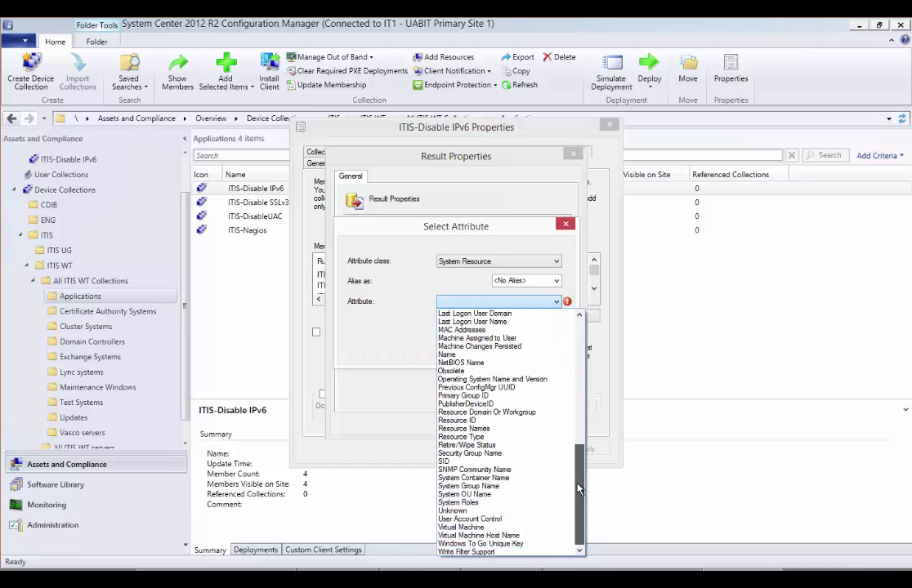
{"action": "left_click", "coordinate": [539, 495]}
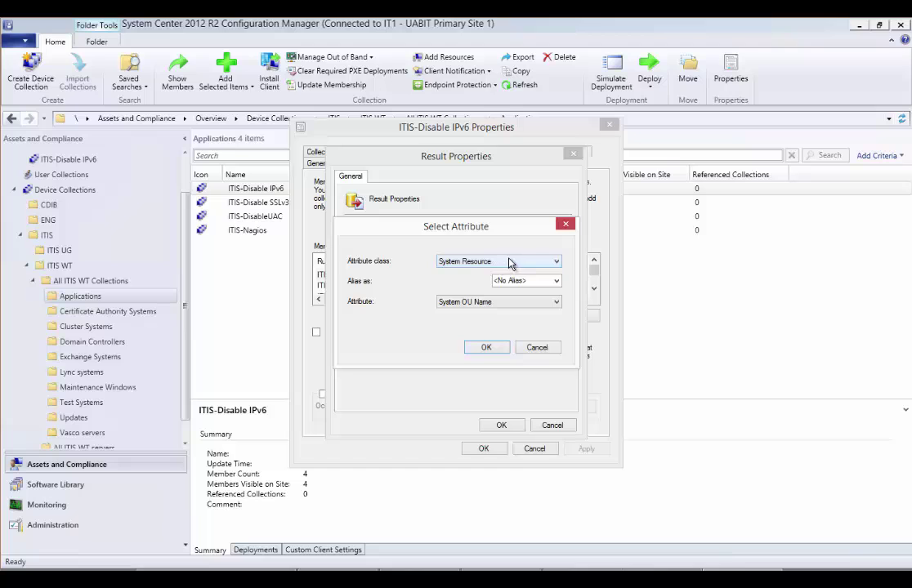
{"action": "left_click", "coordinate": [487, 350]}
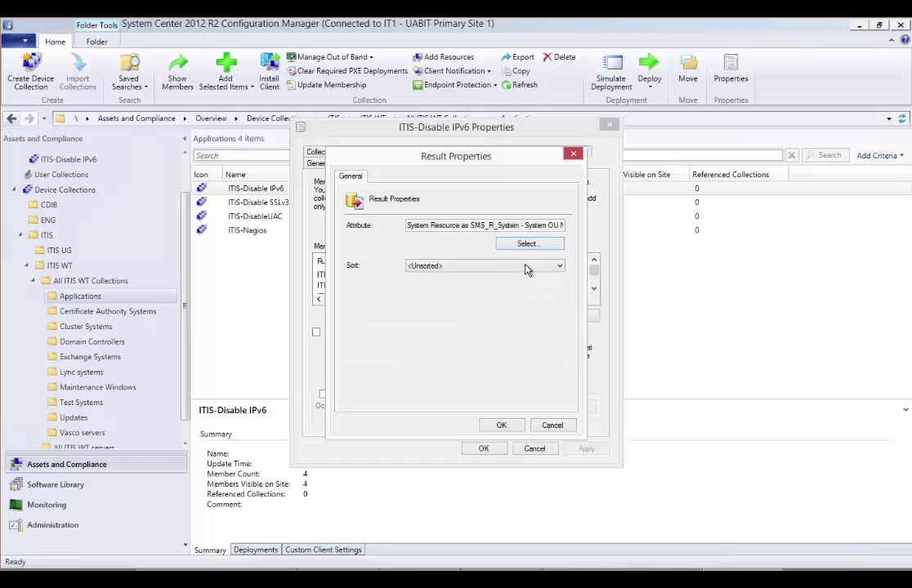
{"action": "left_click", "coordinate": [501, 425]}
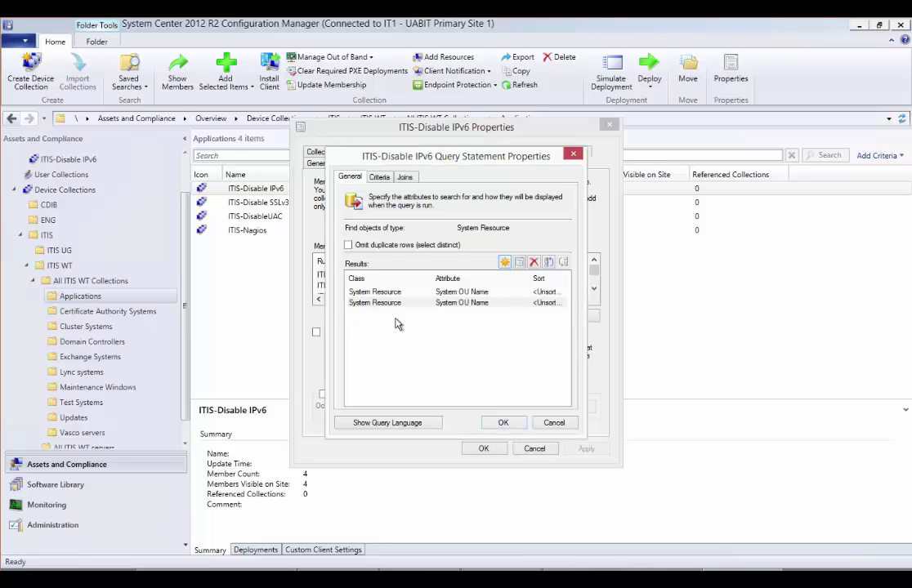
Start a second criterion for the query statement with Simple value as its criterion type
{"action": "left_click", "coordinate": [380, 178]}
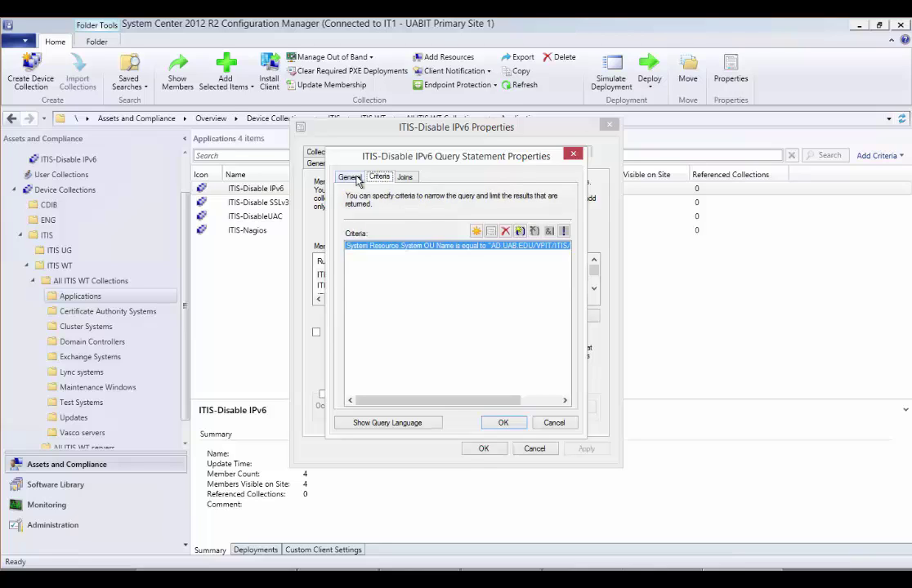
{"action": "left_click", "coordinate": [350, 176]}
{"action": "left_click", "coordinate": [379, 178]}
{"action": "left_click", "coordinate": [476, 233]}
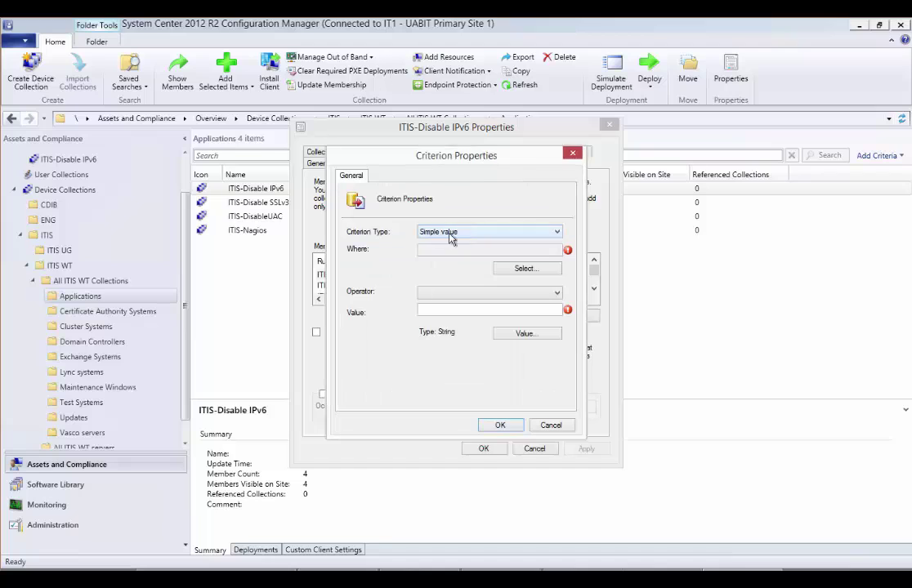
{"action": "left_click", "coordinate": [555, 234]}
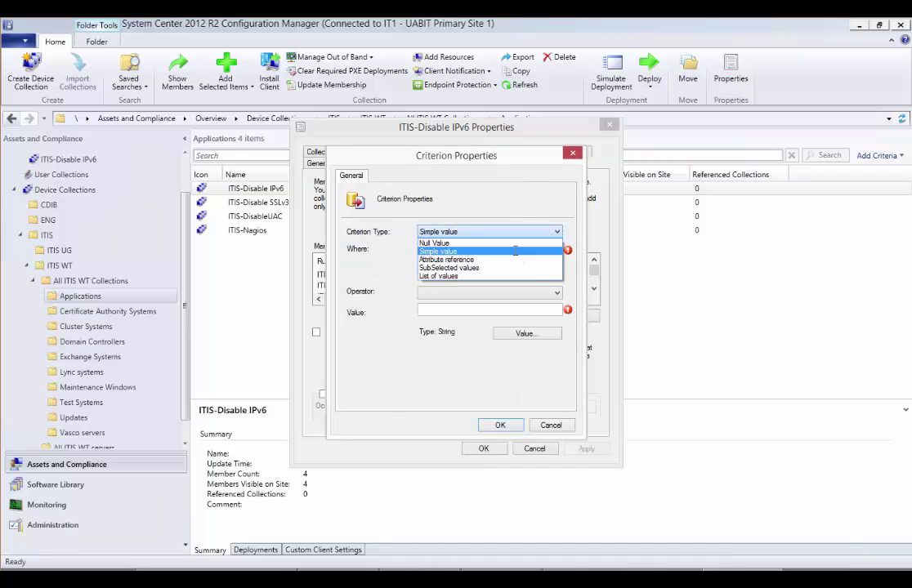
{"action": "left_click", "coordinate": [516, 251]}
Set the second criterion's attribute to System OU Name of the System Resource class
{"action": "left_click", "coordinate": [525, 267]}
{"action": "left_click", "coordinate": [556, 261]}
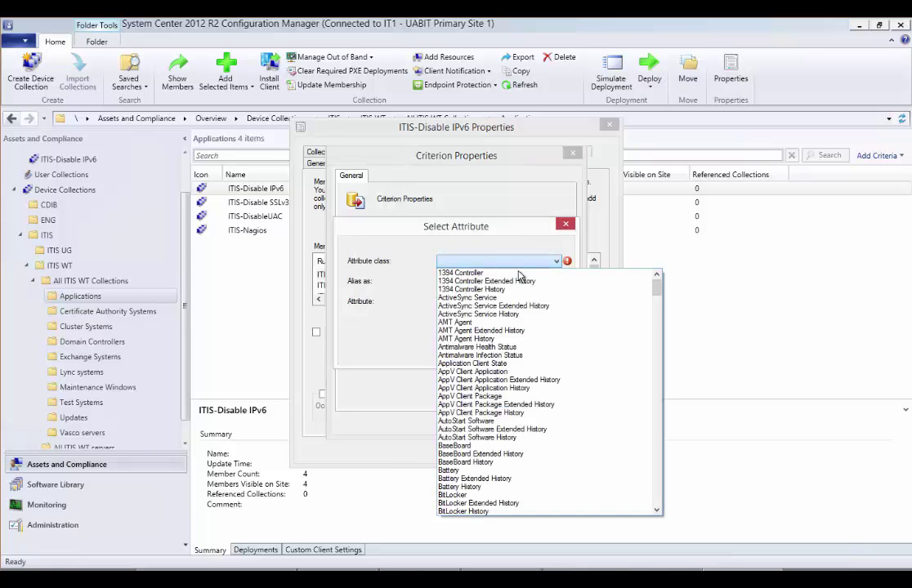
{"action": "left_click", "coordinate": [657, 500]}
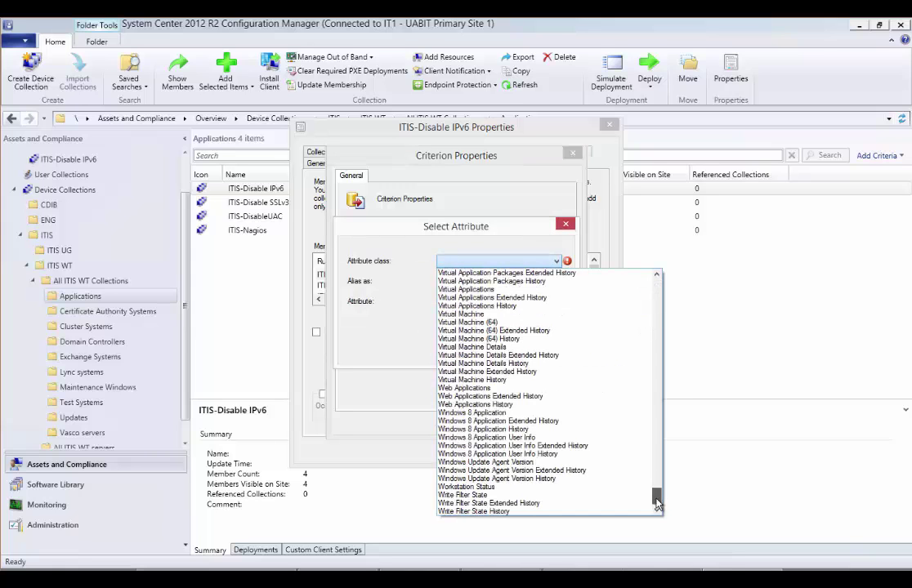
{"action": "left_click_drag", "start_coordinate": [657, 507], "coordinate": [656, 478]}
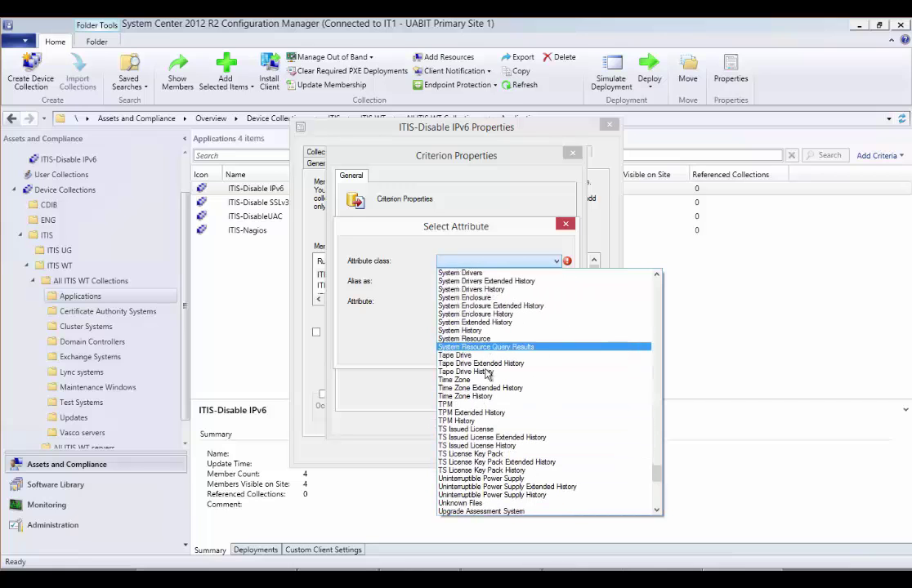
{"action": "left_click", "coordinate": [482, 338]}
{"action": "left_click", "coordinate": [519, 306]}
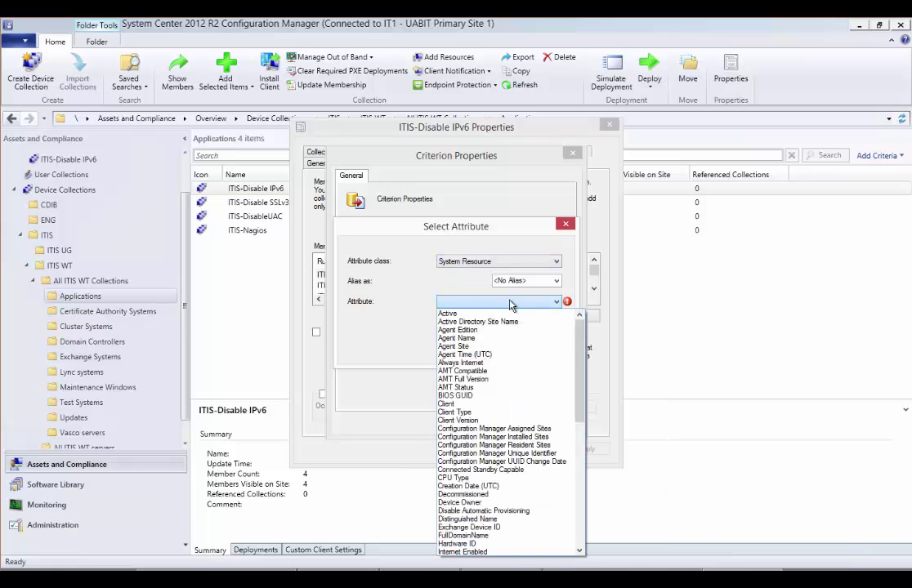
{"action": "left_click_drag", "start_coordinate": [578, 367], "coordinate": [575, 501]}
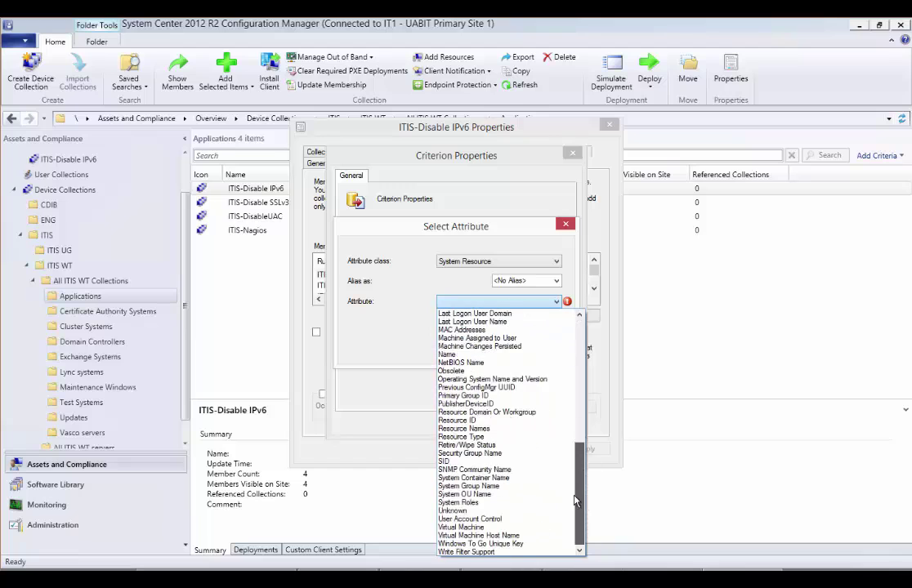
{"action": "left_click", "coordinate": [482, 494]}
{"action": "left_click", "coordinate": [491, 351]}
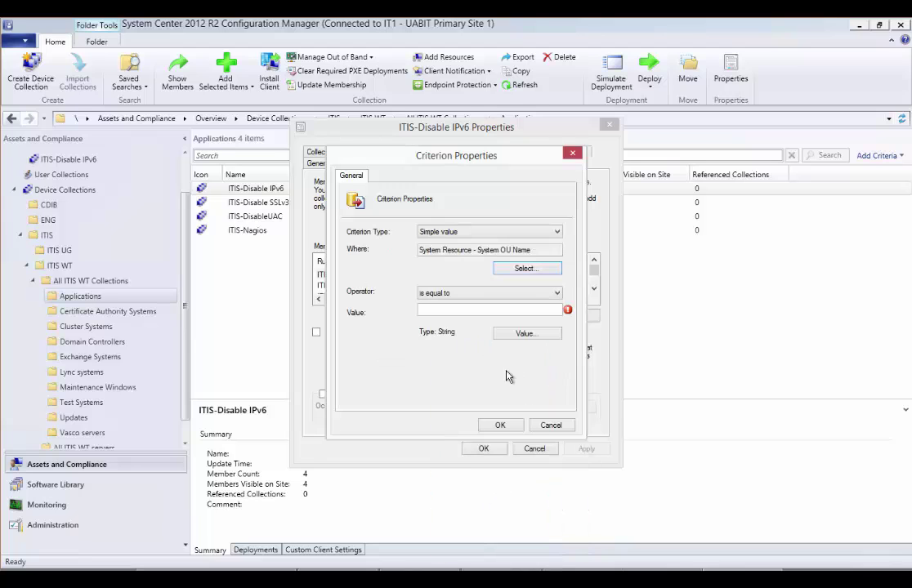
Choose AD.UAB.EDU/COMMS as the second criterion's value and add the criterion to the query statement
{"action": "left_click", "coordinate": [499, 309]}
{"action": "left_click", "coordinate": [527, 334]}
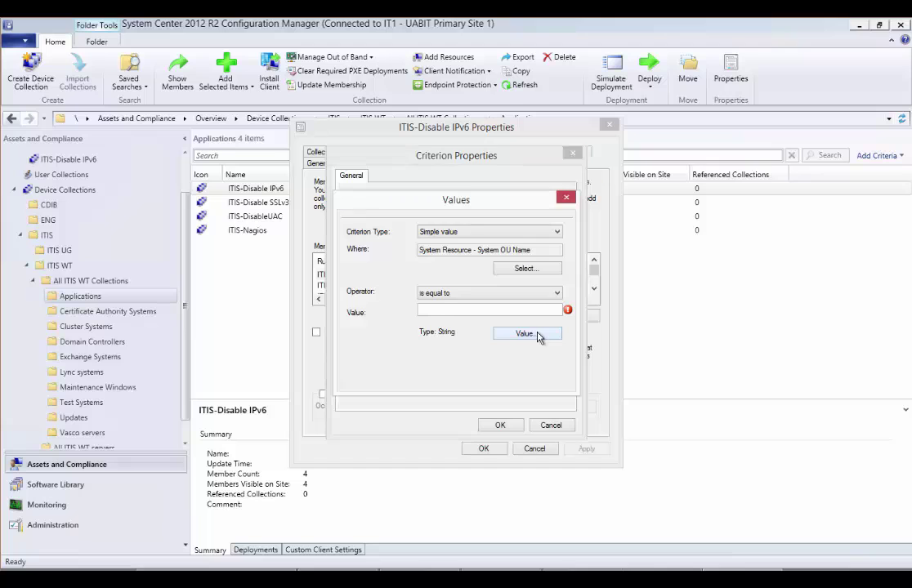
{"action": "left_click", "coordinate": [402, 272]}
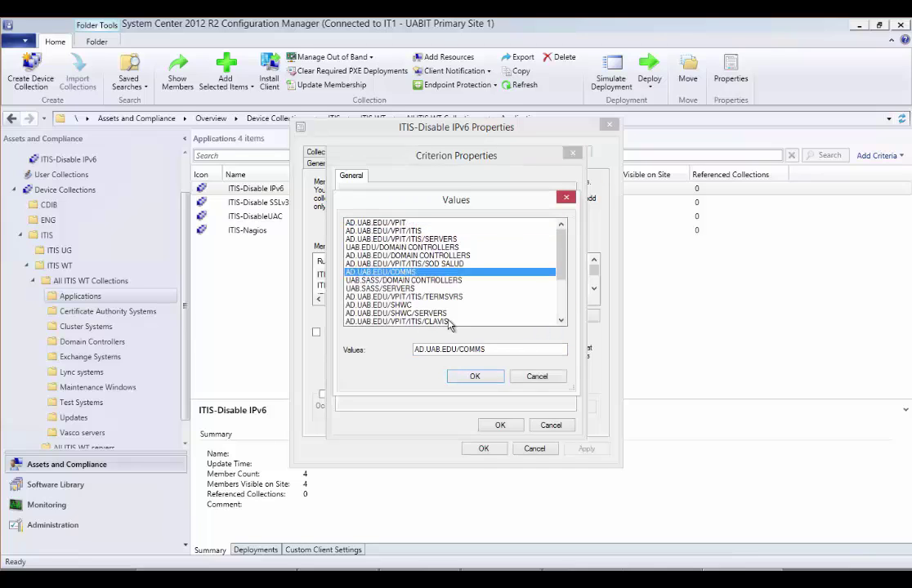
{"action": "left_click", "coordinate": [475, 375]}
{"action": "left_click", "coordinate": [500, 425]}
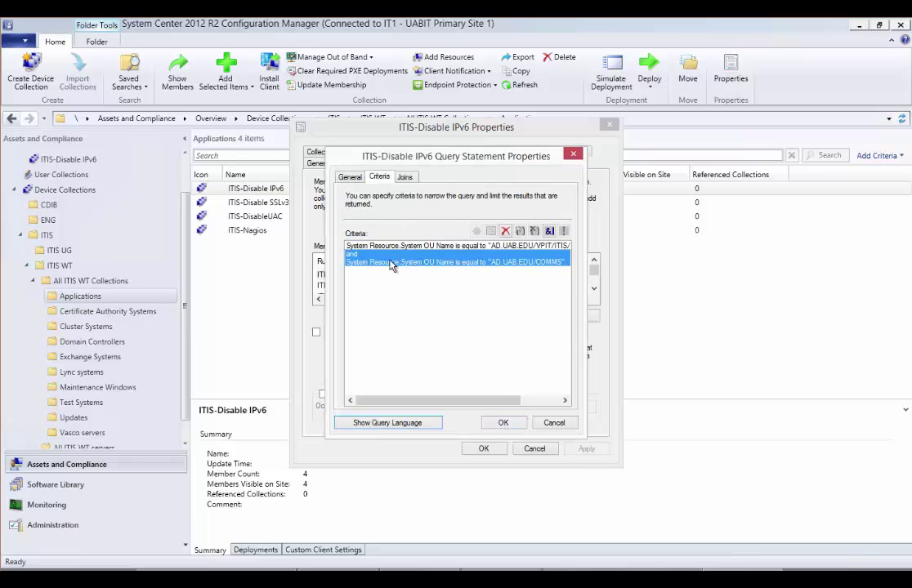
Change the operator between the two System OU Name criteria to or and view the query statement in WQL
{"action": "left_click", "coordinate": [357, 254]}
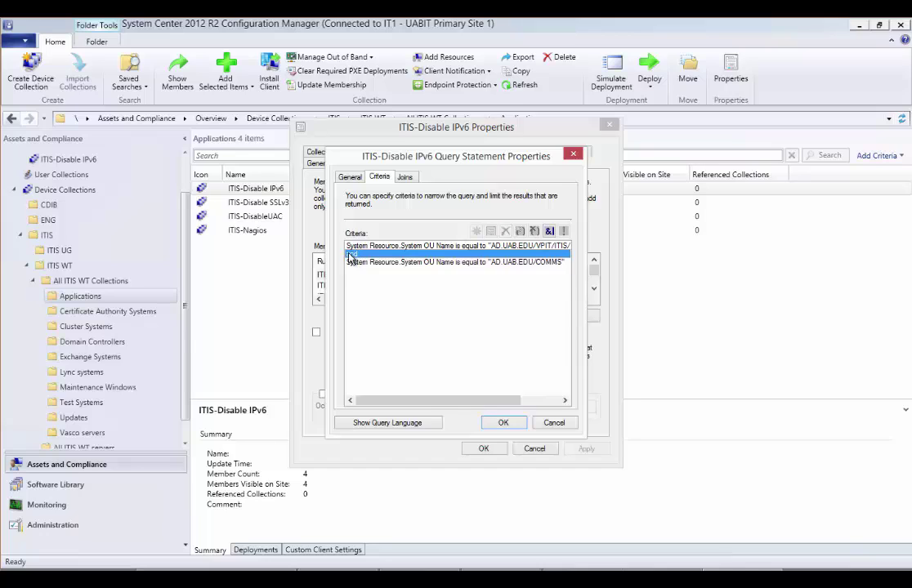
{"action": "left_click", "coordinate": [550, 232]}
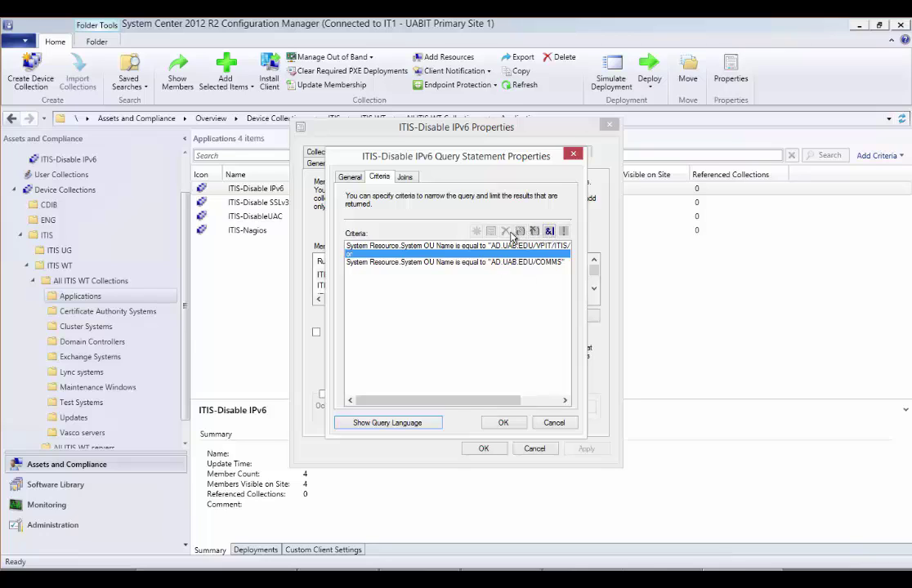
{"action": "left_click", "coordinate": [375, 422]}
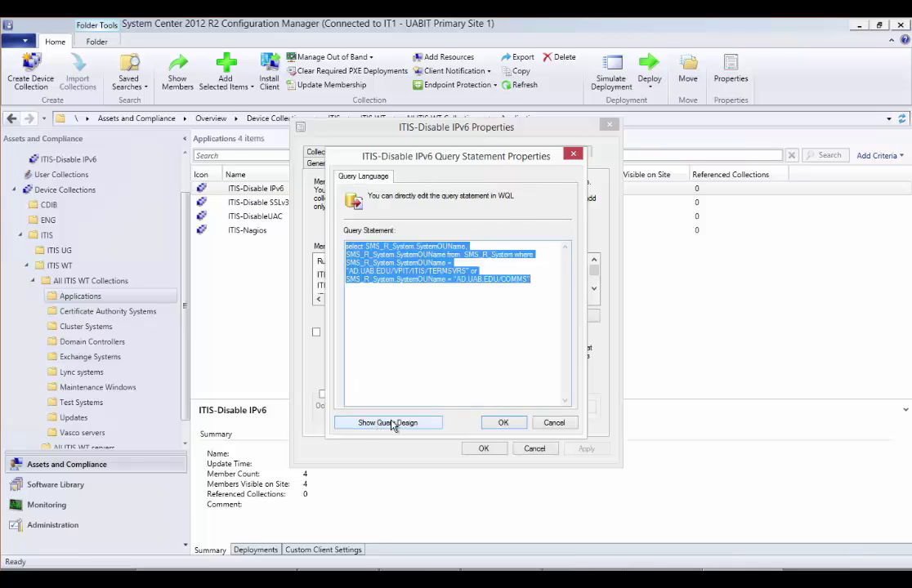
Return to the query design view and review the statement's attribute class joins, criteria and general result attributes
{"action": "left_click", "coordinate": [385, 423]}
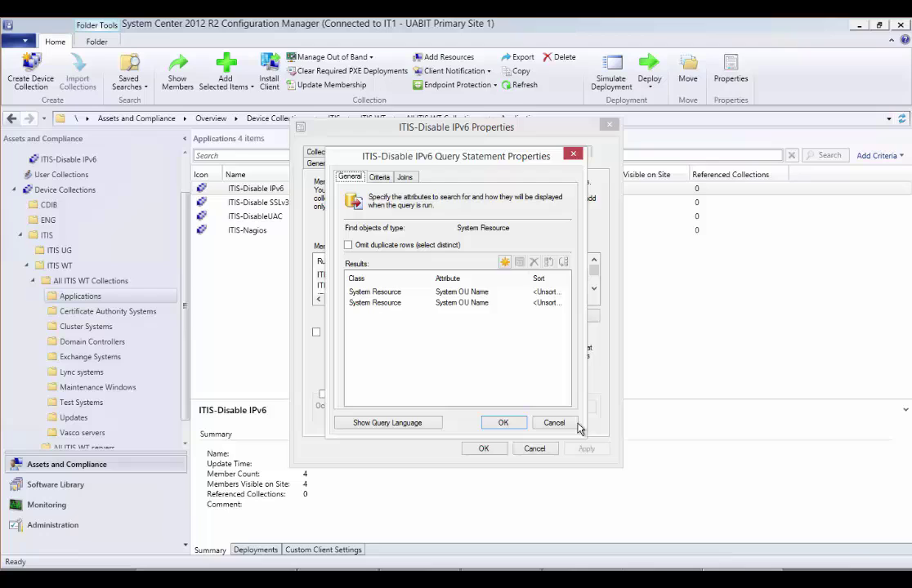
{"action": "left_click", "coordinate": [405, 177]}
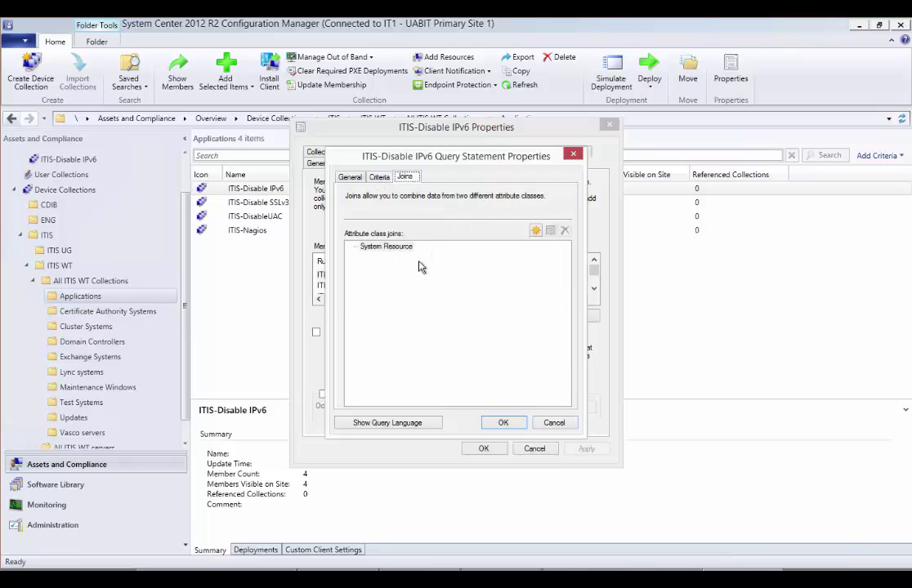
{"action": "left_click", "coordinate": [377, 178]}
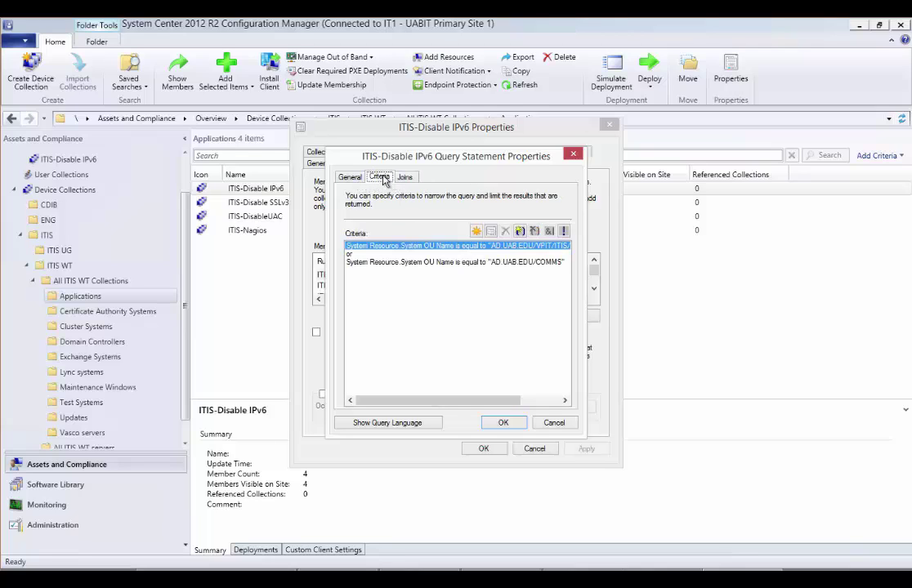
{"action": "left_click", "coordinate": [350, 177]}
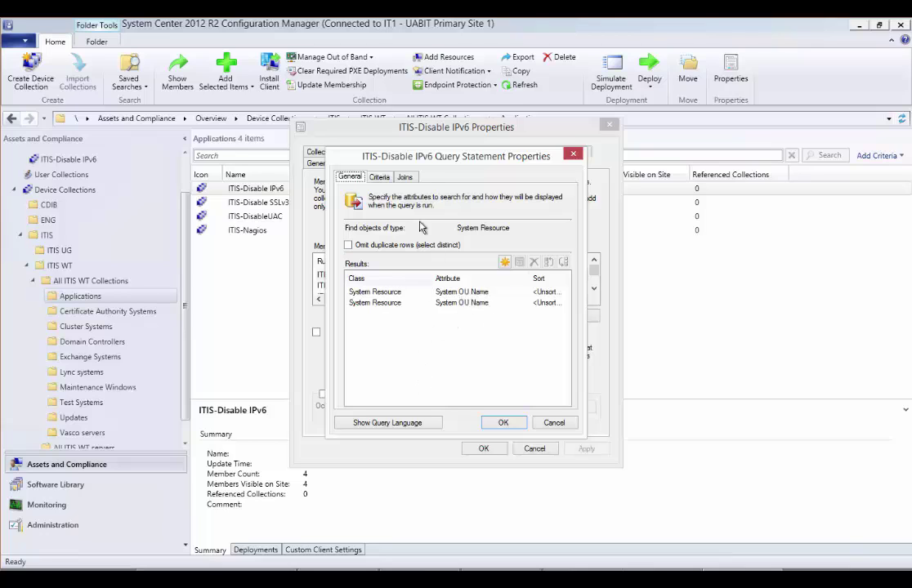
{"action": "left_click", "coordinate": [381, 178]}
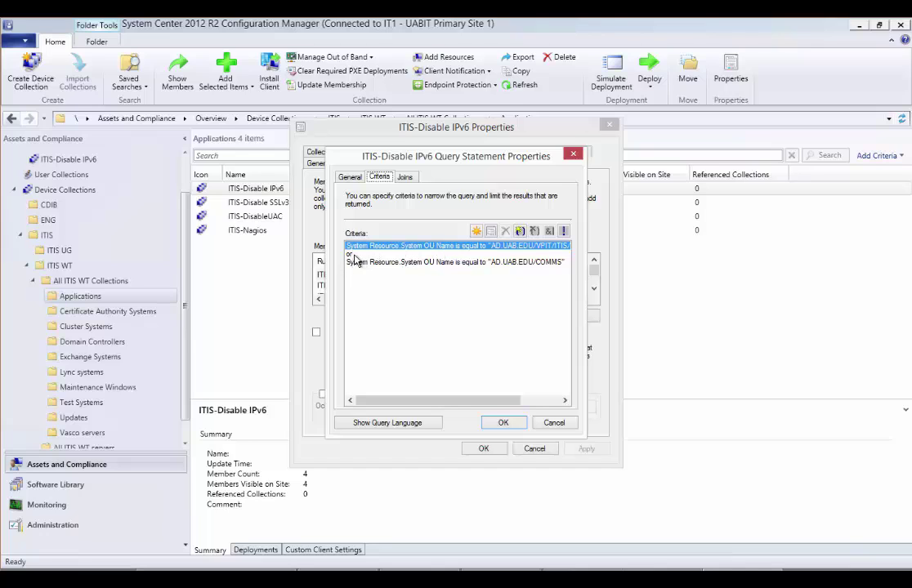
Discard the query statement and its query rule, and close the ITIS-Disable IPv6 collection's properties without saving
{"action": "left_click", "coordinate": [554, 422]}
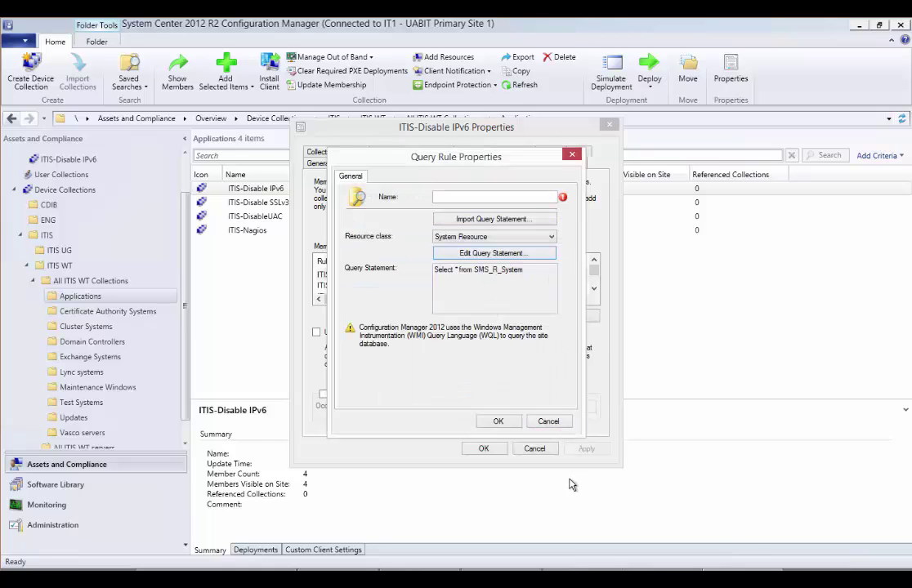
{"action": "left_click", "coordinate": [547, 422]}
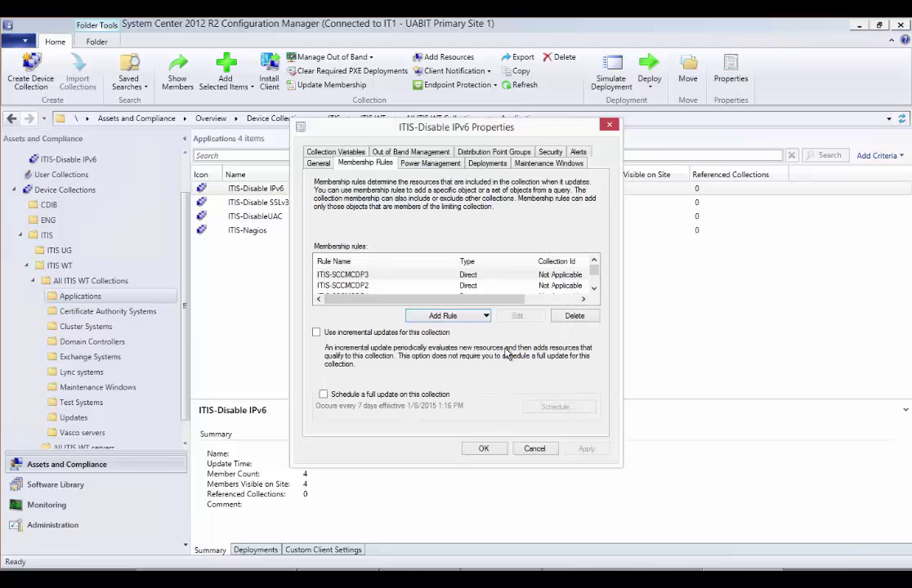
{"action": "left_click", "coordinate": [537, 449]}
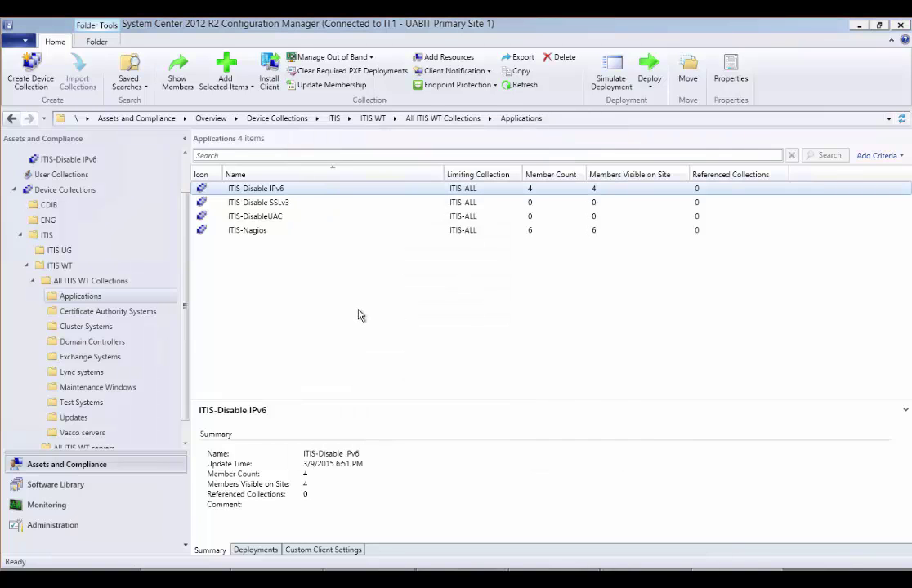